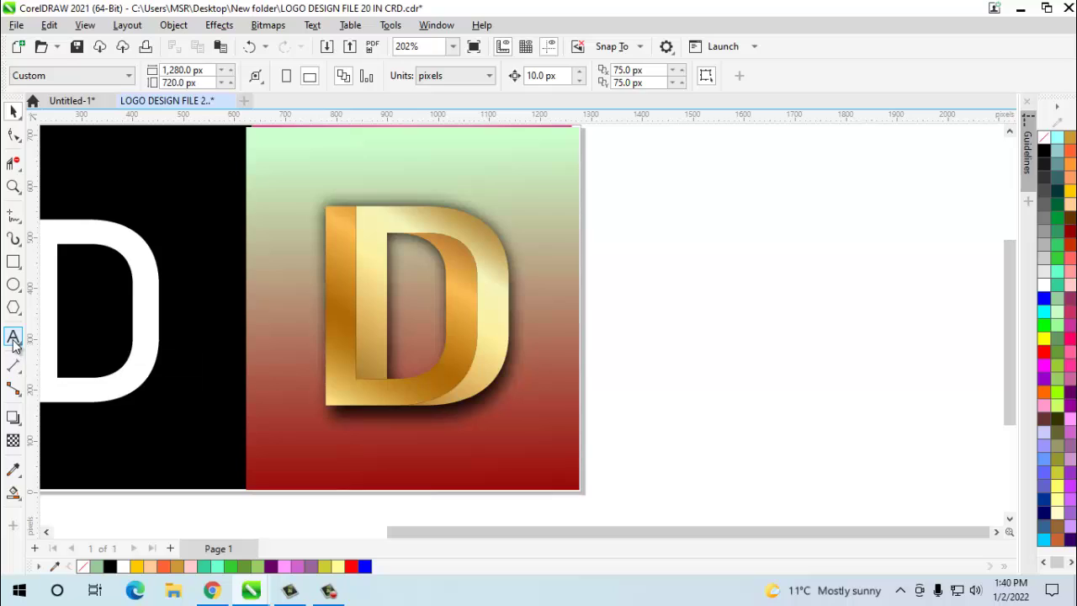
- Add the text "D" in the empty area beside the page, next to the finished gold letter
click(13, 336)
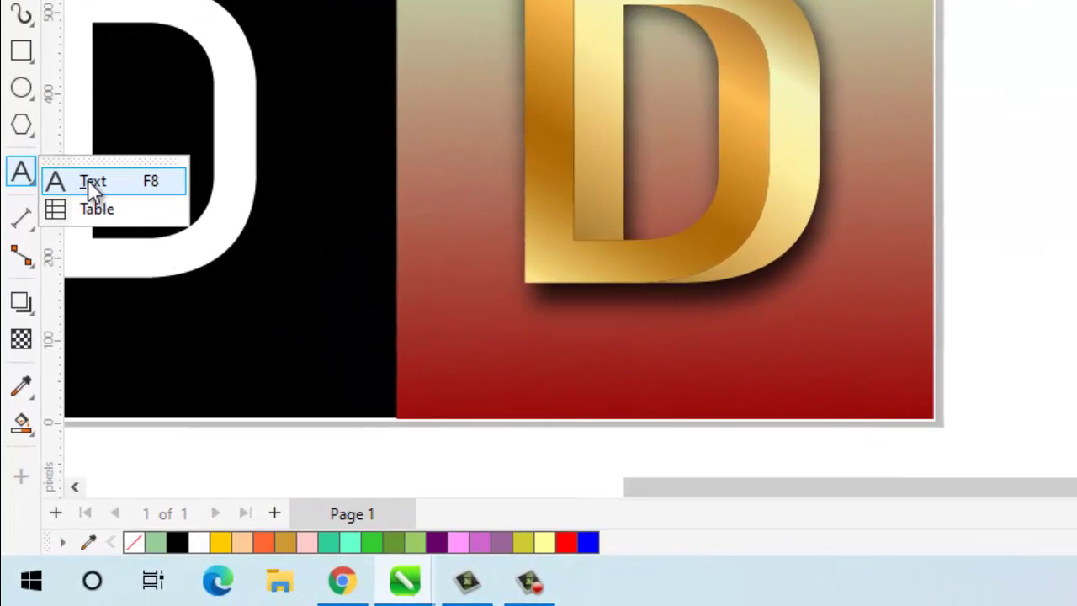
click(92, 182)
click(700, 312)
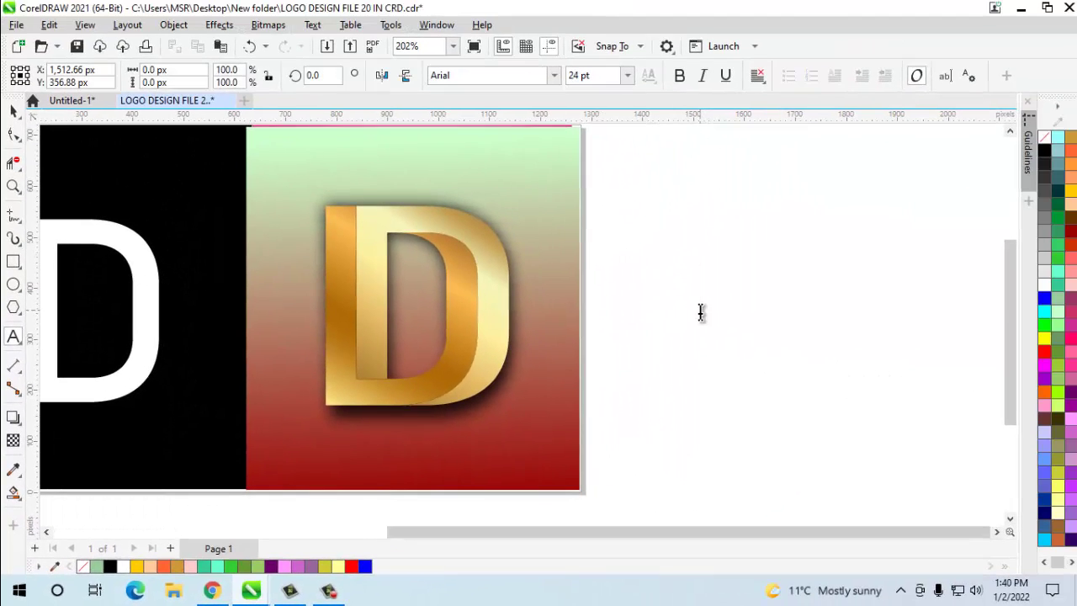
text(D)
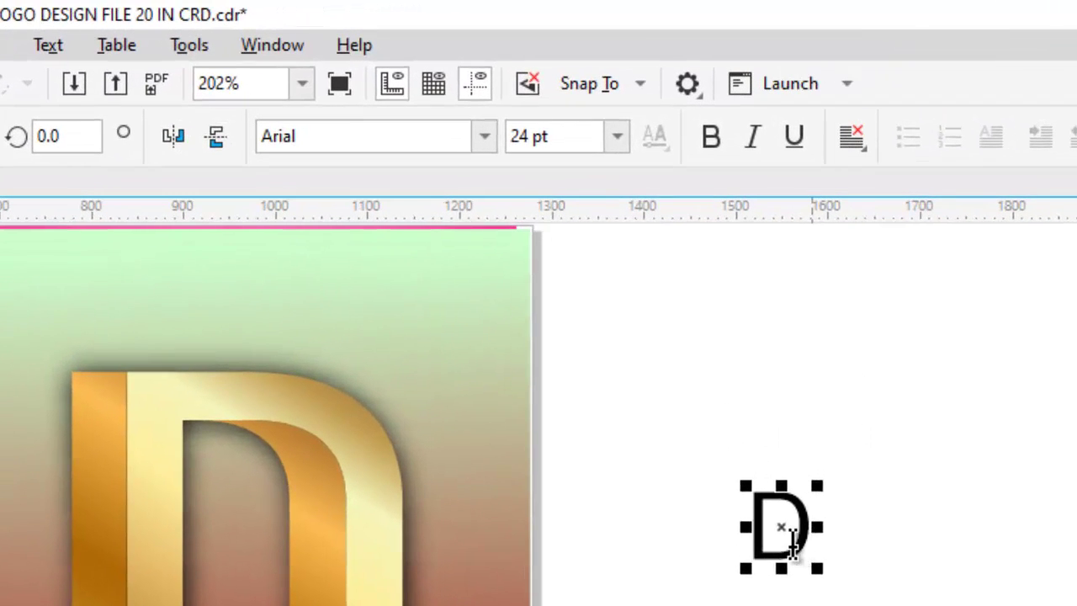
- Set the font of the new letter D to Bahnschrift
drag(793, 543, 774, 568)
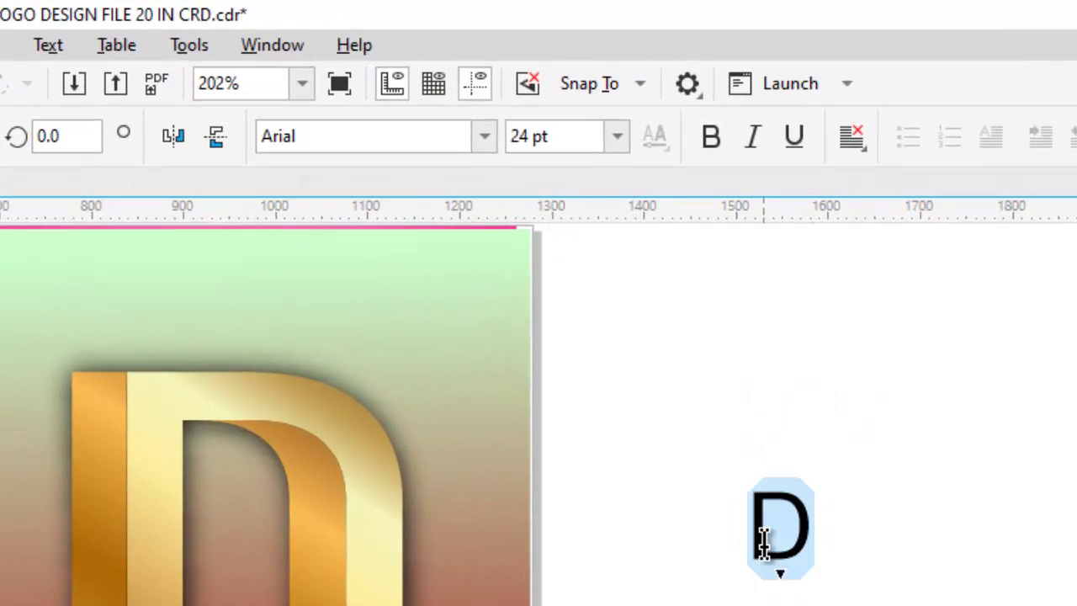
click(487, 137)
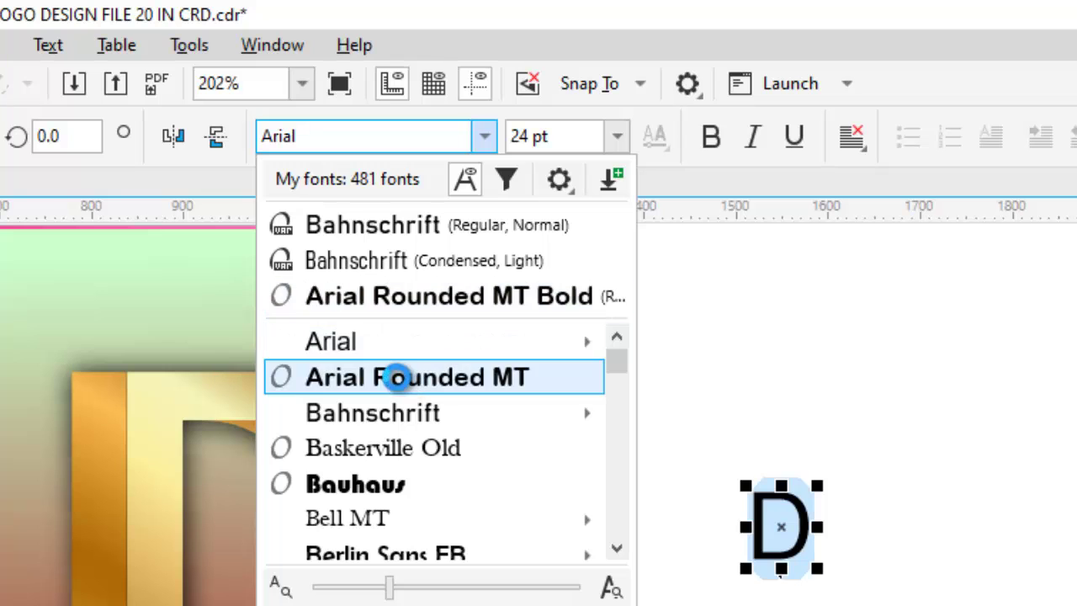
click(390, 421)
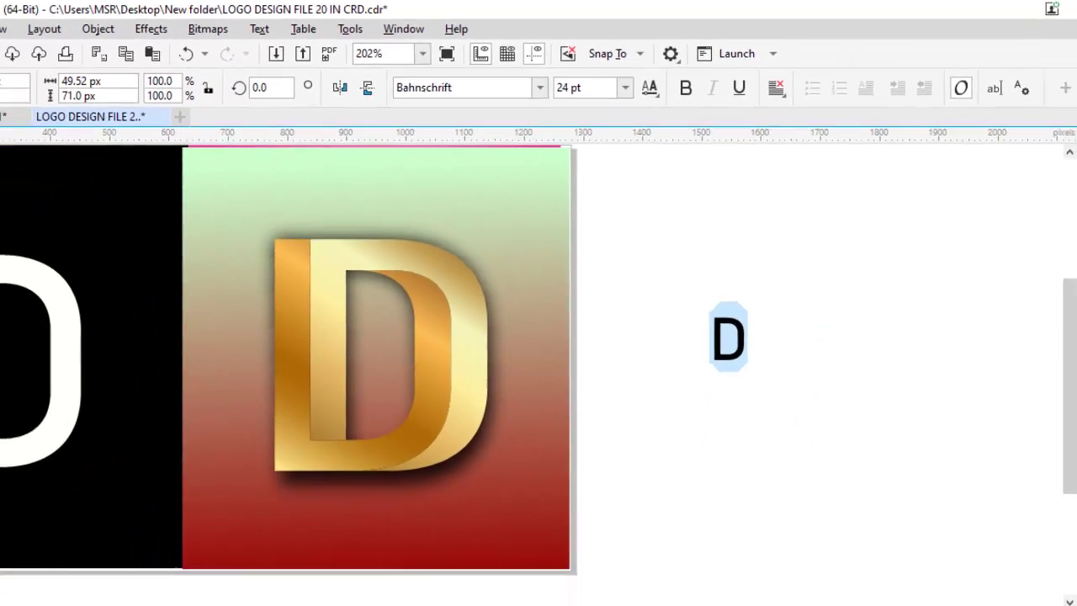
- Enlarge the letter D to about 255 × 365 px and move it up level with the gold letter
click(12, 112)
click(50, 118)
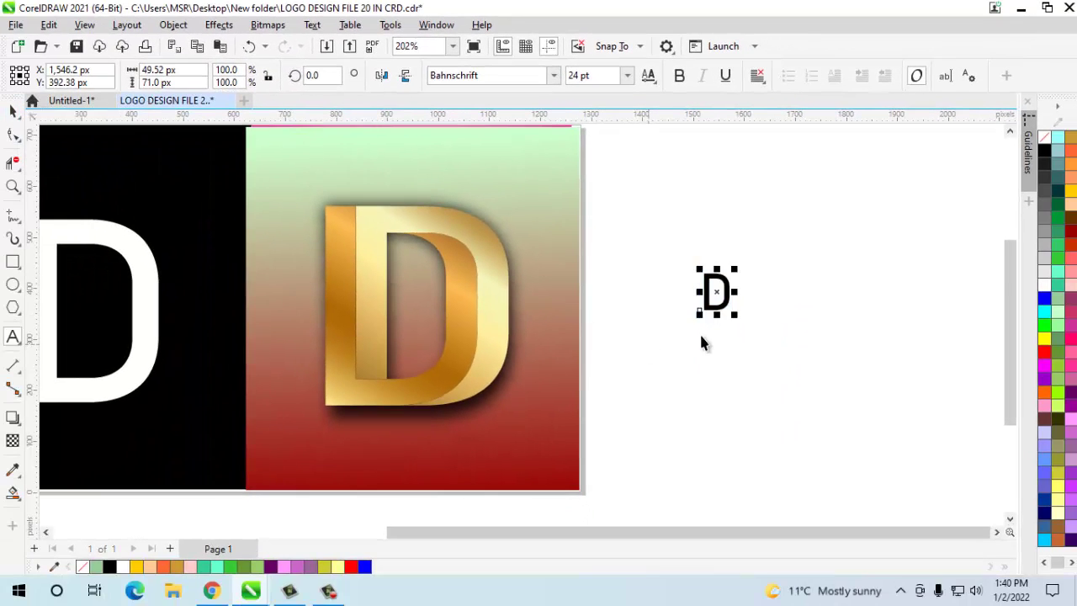
drag(734, 319, 875, 459)
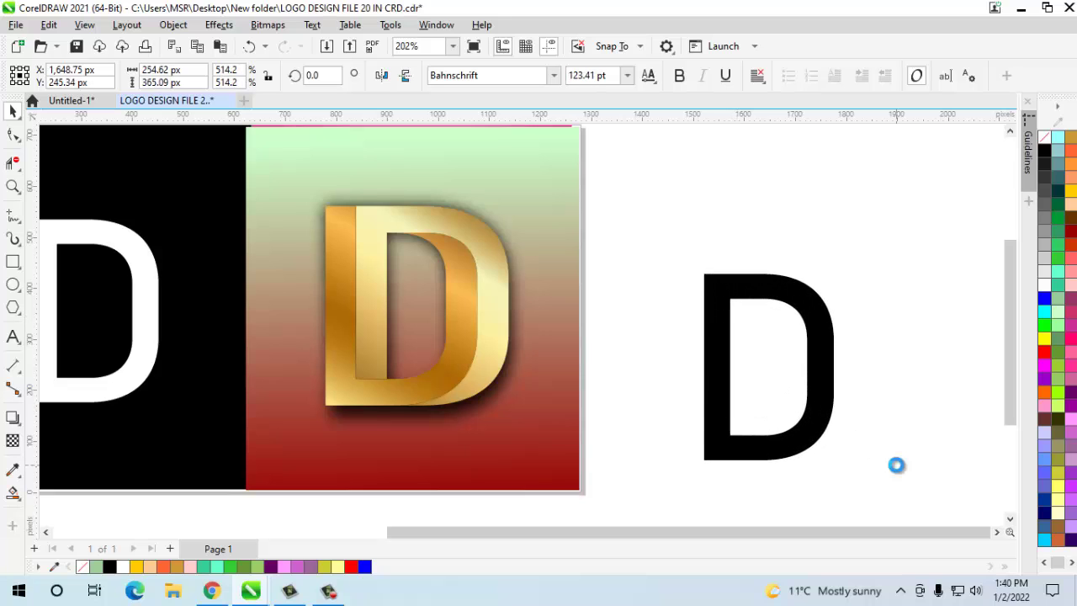
drag(791, 291, 757, 232)
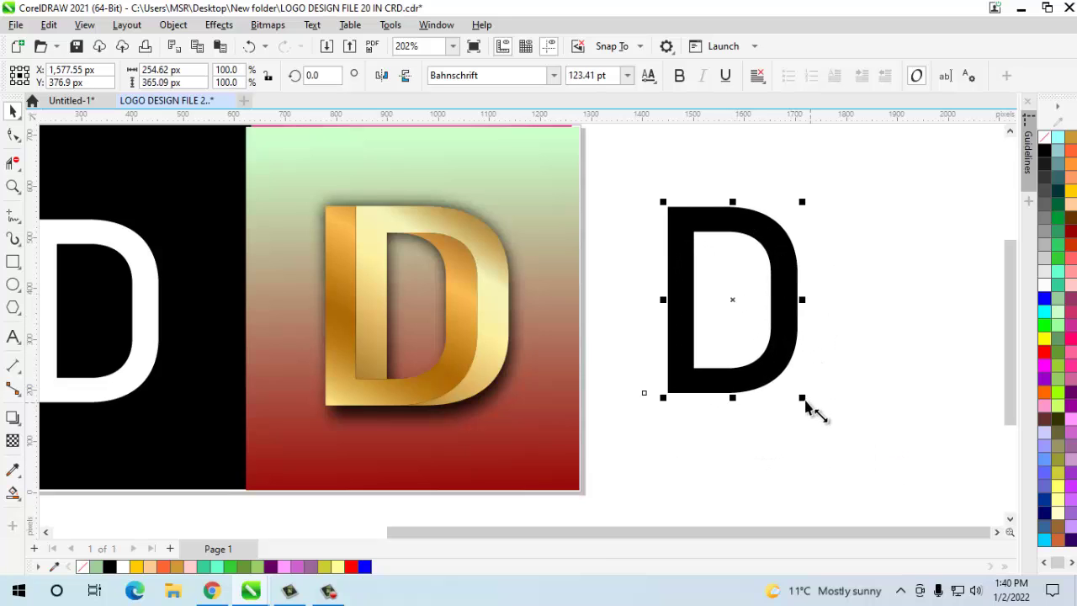
scroll(122, 210, down, 1)
scroll(671, 212, up, 1)
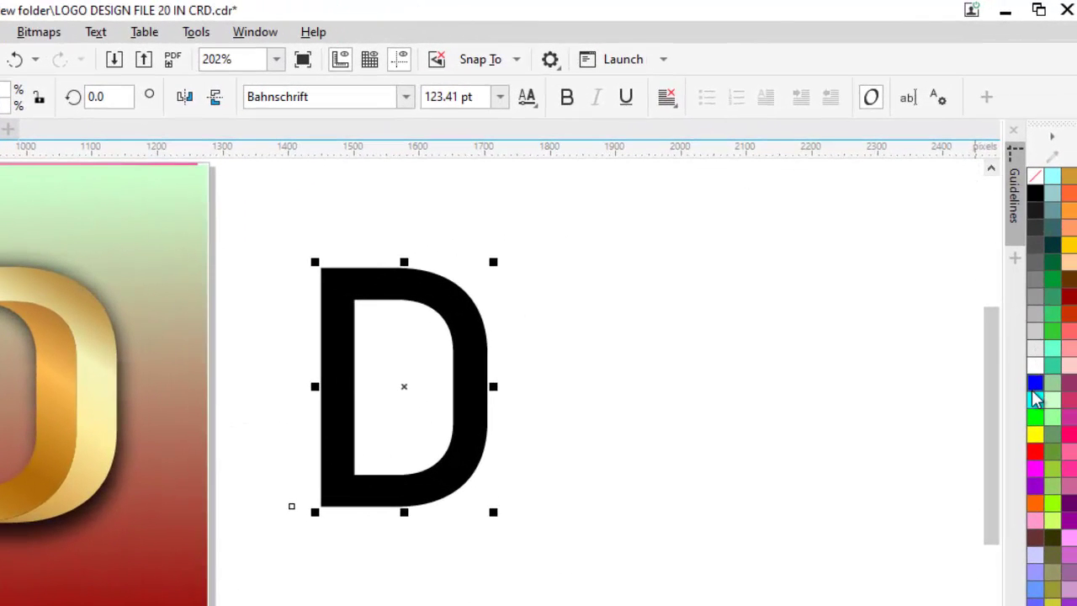
- Give the black D a blue outline and remove its fill
right_click(1035, 396)
click(1013, 399)
click(1036, 176)
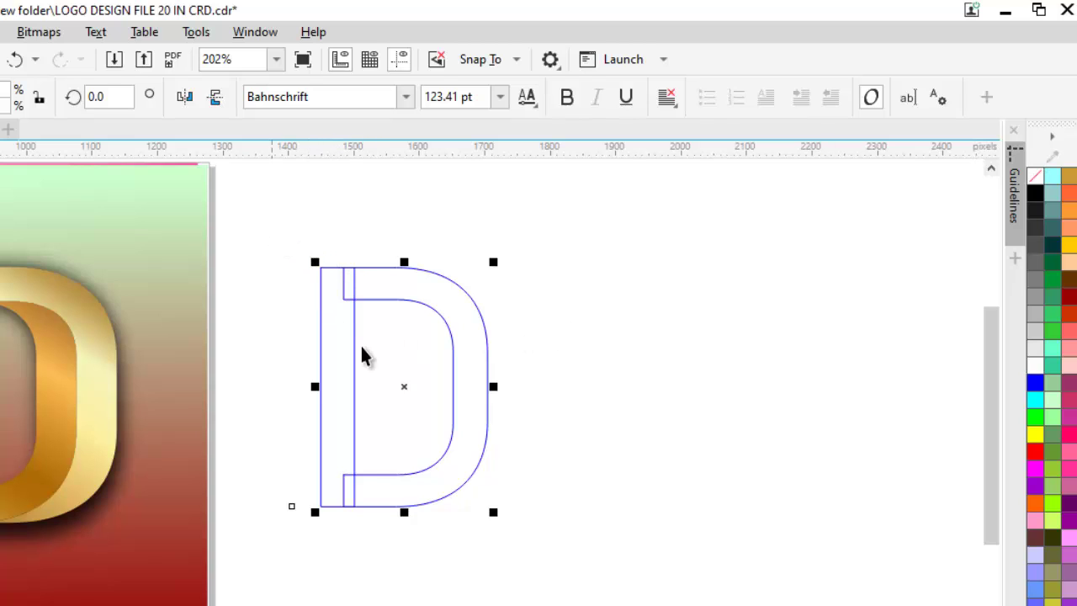
- Duplicate the outlined D horizontally beside the original and convert both letters to curves
drag(360, 354, 683, 353)
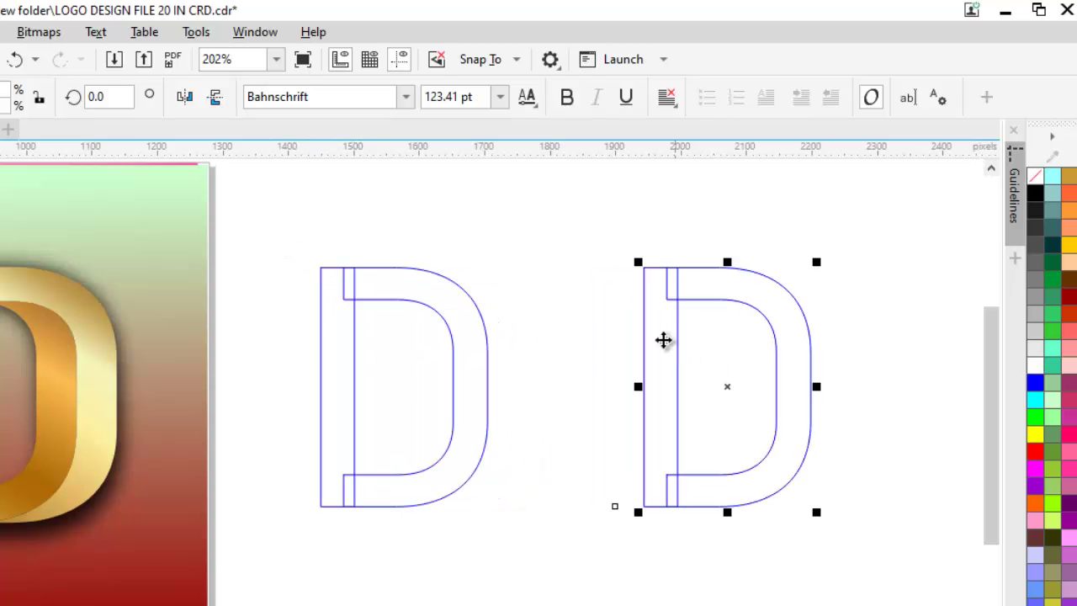
drag(289, 212, 842, 582)
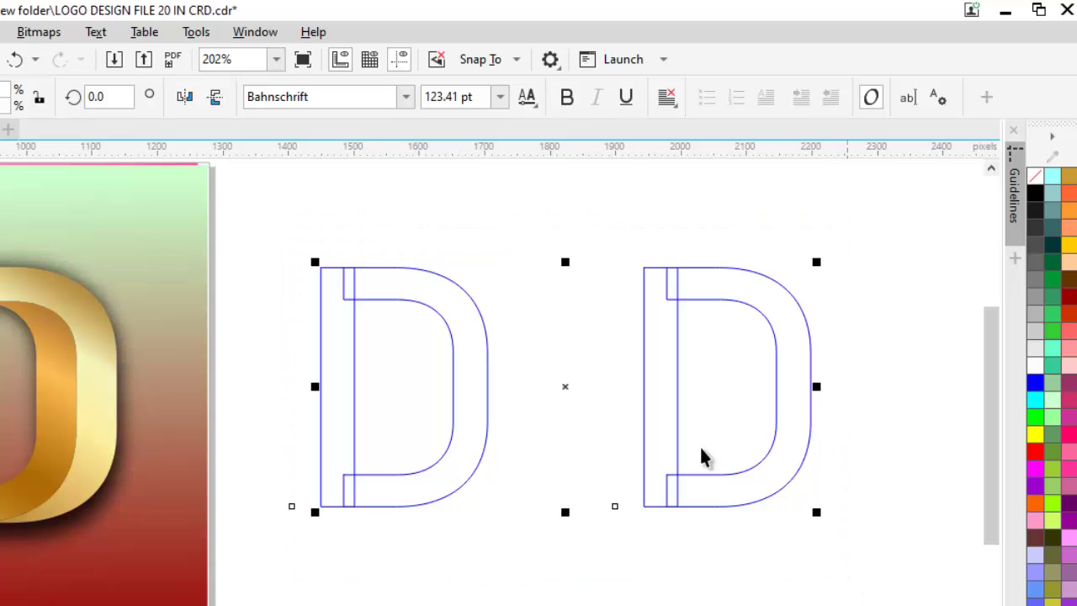
right_click(571, 389)
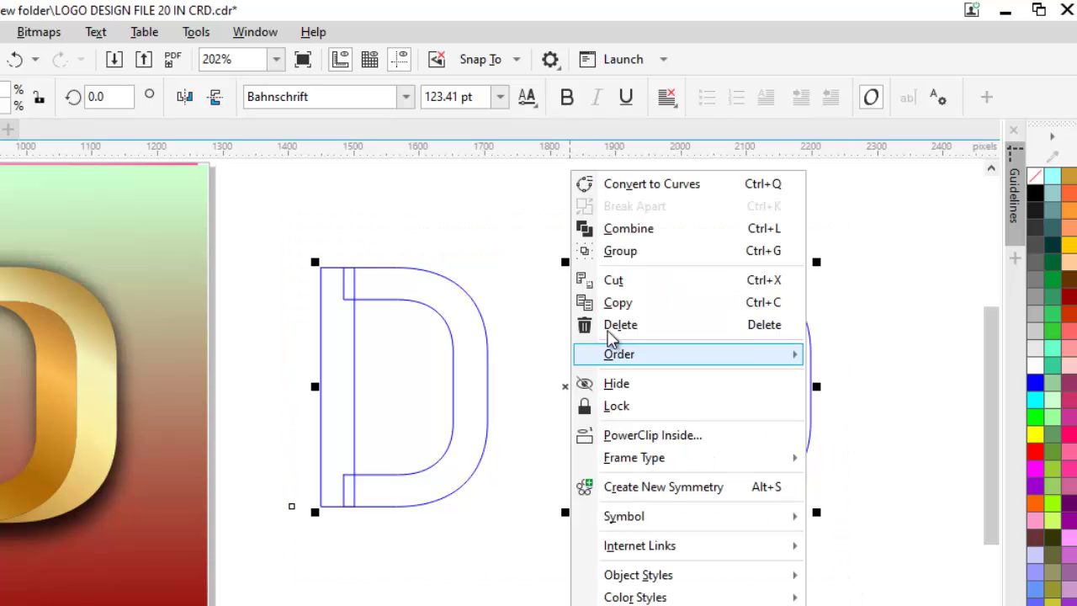
click(599, 182)
click(624, 210)
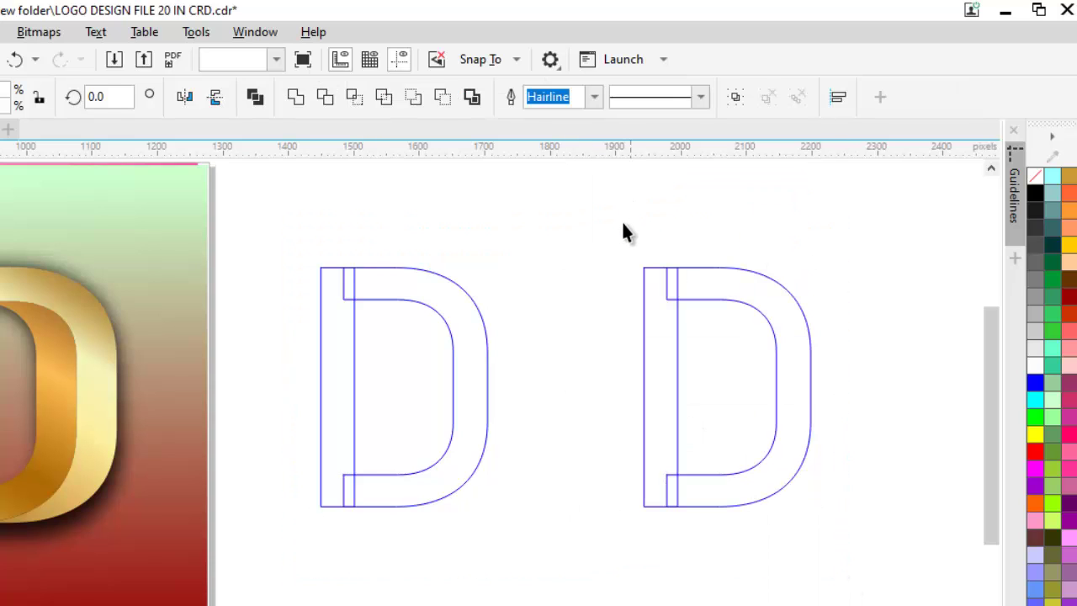
- Change the outline colour of the duplicate D to red
drag(614, 224, 870, 591)
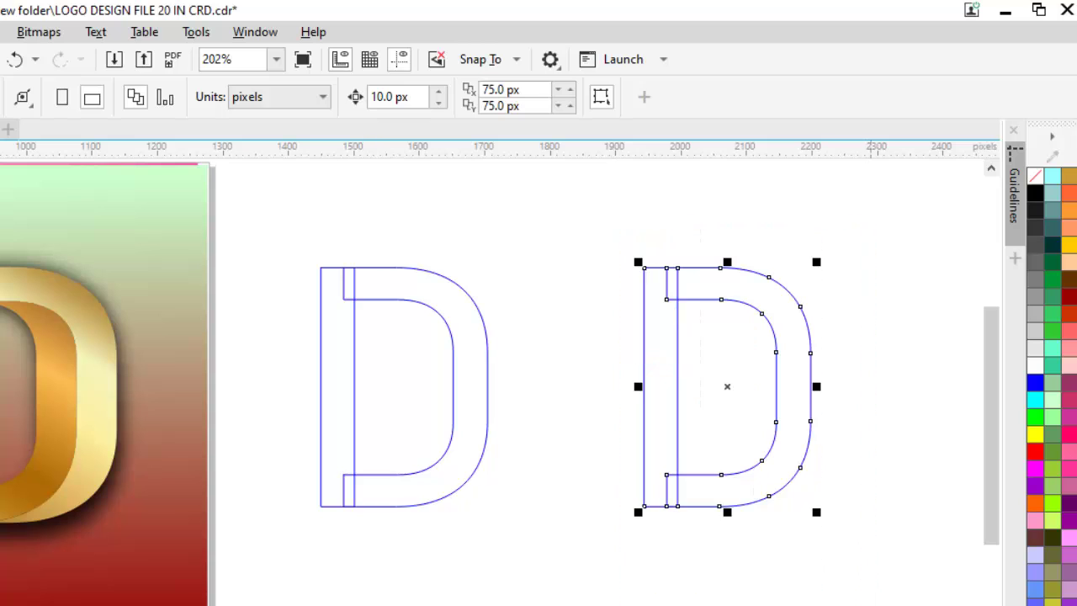
right_click(1035, 452)
click(935, 182)
click(907, 324)
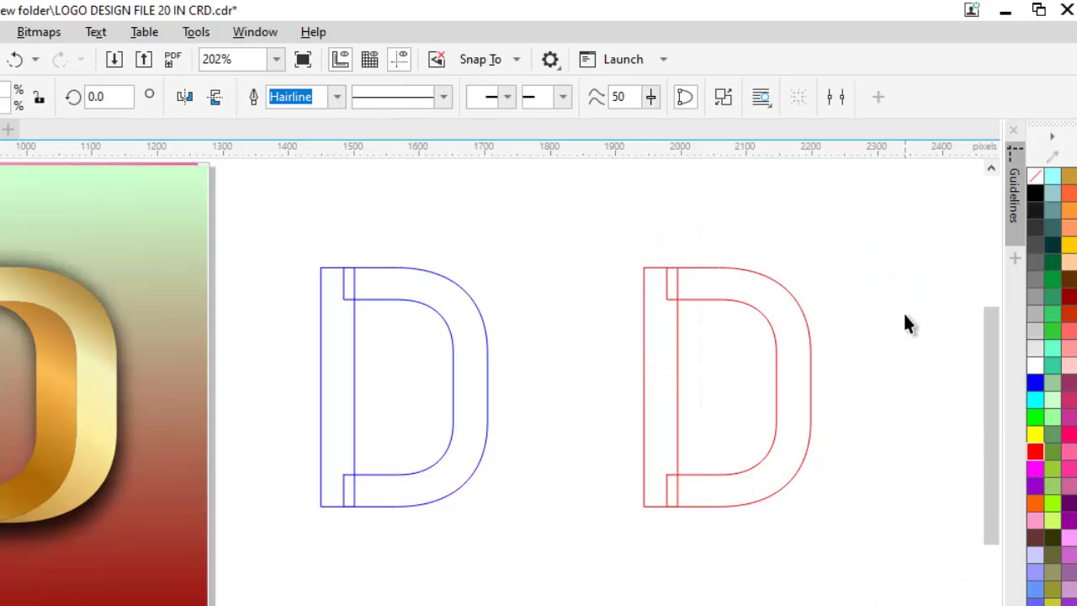
- Move the red D over the blue one so its left edge lies on the right edge of the blue stem
scroll(642, 389, up, 4)
click(644, 387)
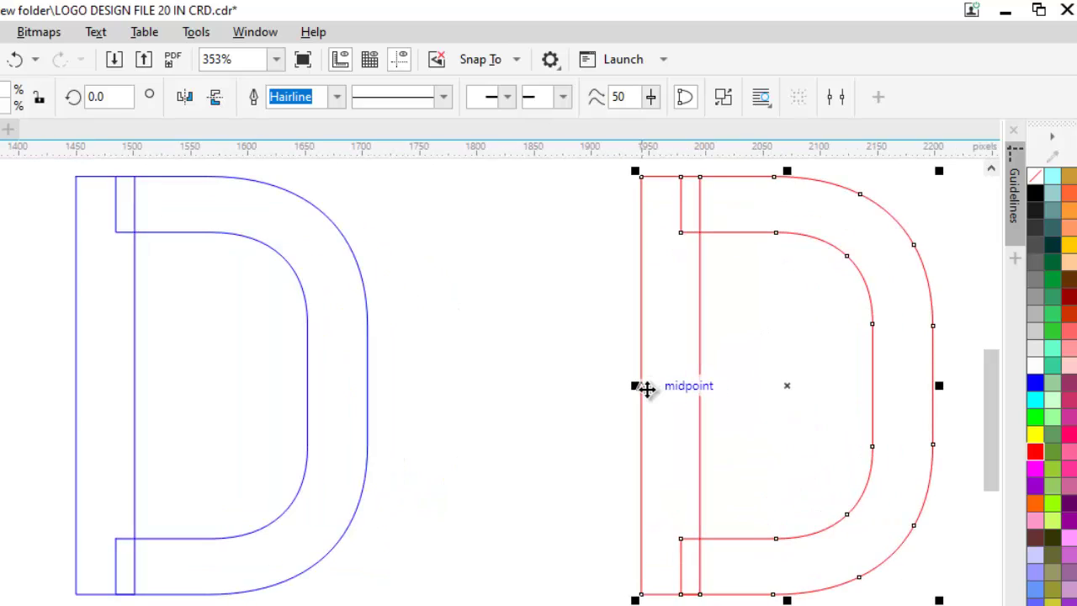
drag(642, 387, 131, 387)
click(458, 473)
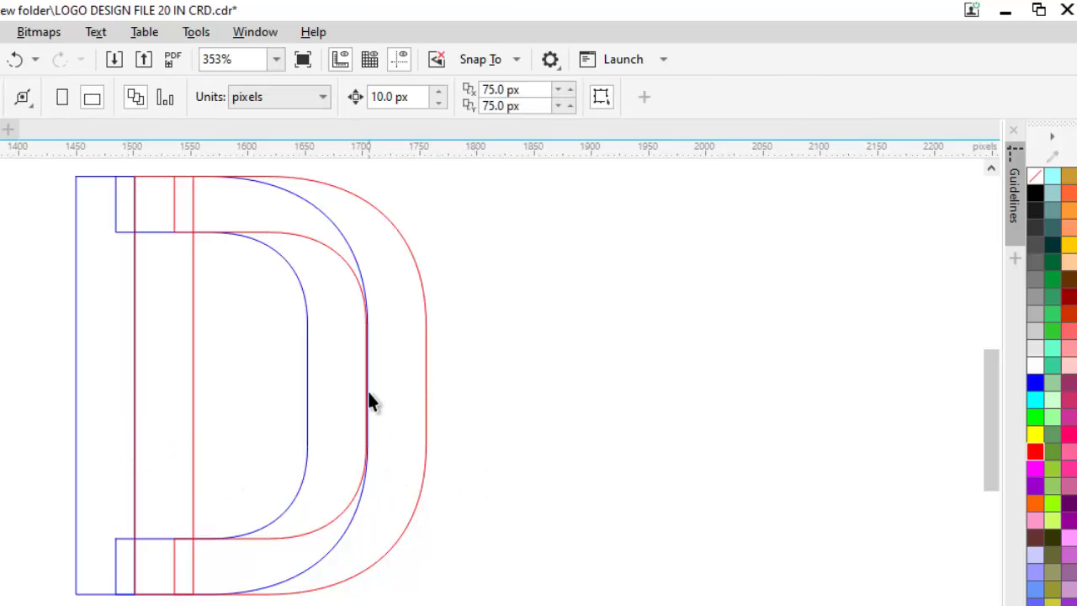
- Shift the red D slightly right so its inner bowl edge snaps exactly onto the blue D's outer bowl edge
scroll(372, 403, up, 5)
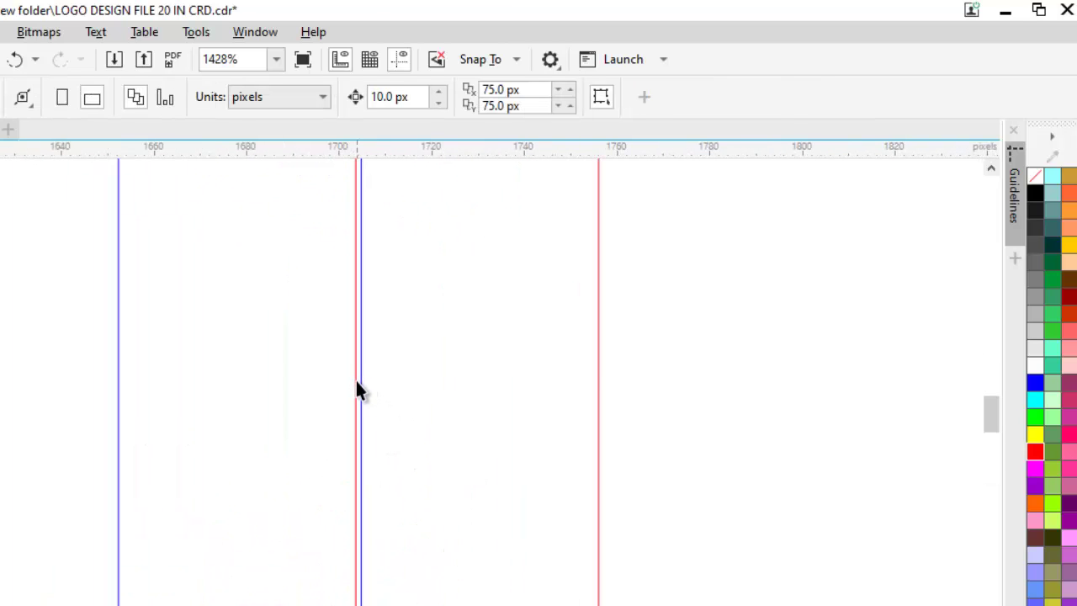
click(357, 389)
scroll(362, 402, up, 1)
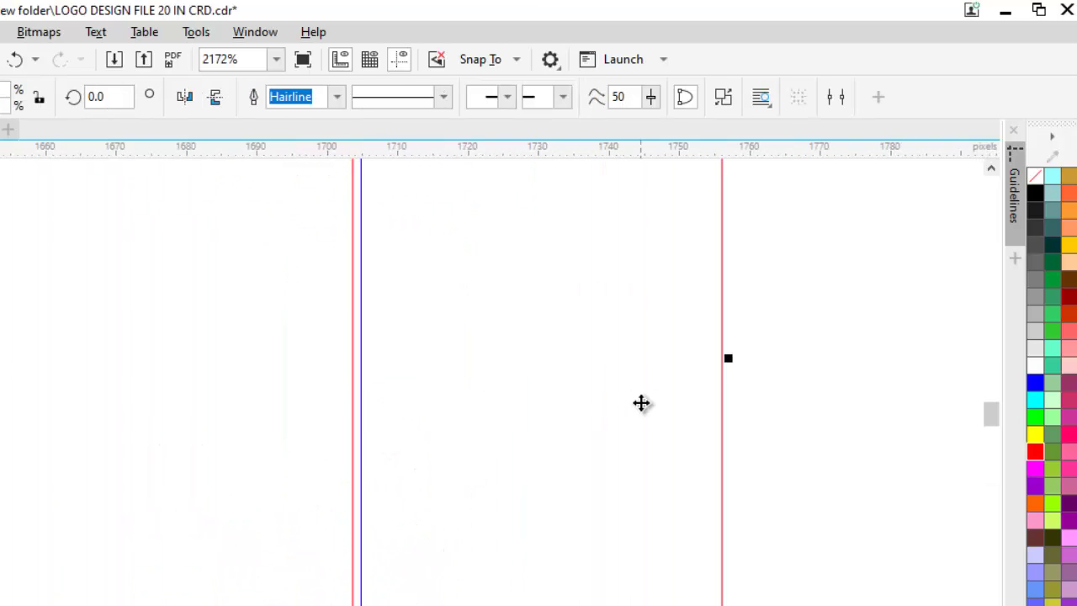
click(787, 364)
click(724, 375)
scroll(383, 382, up, 2)
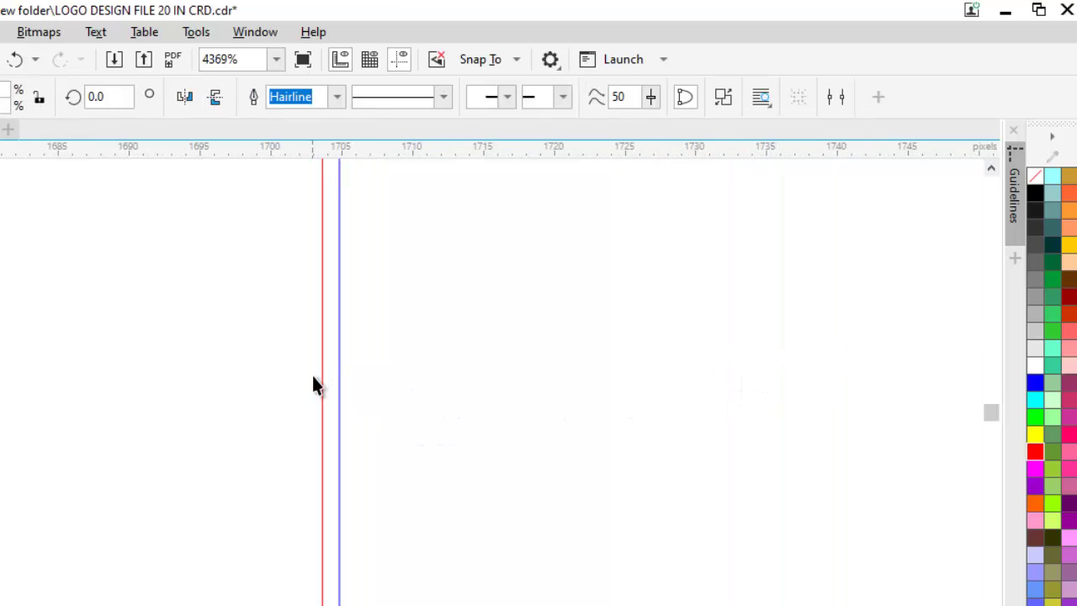
mouse_move(324, 373)
mouse_down()
mouse_move(332, 384)
mouse_move(341, 378)
mouse_up()
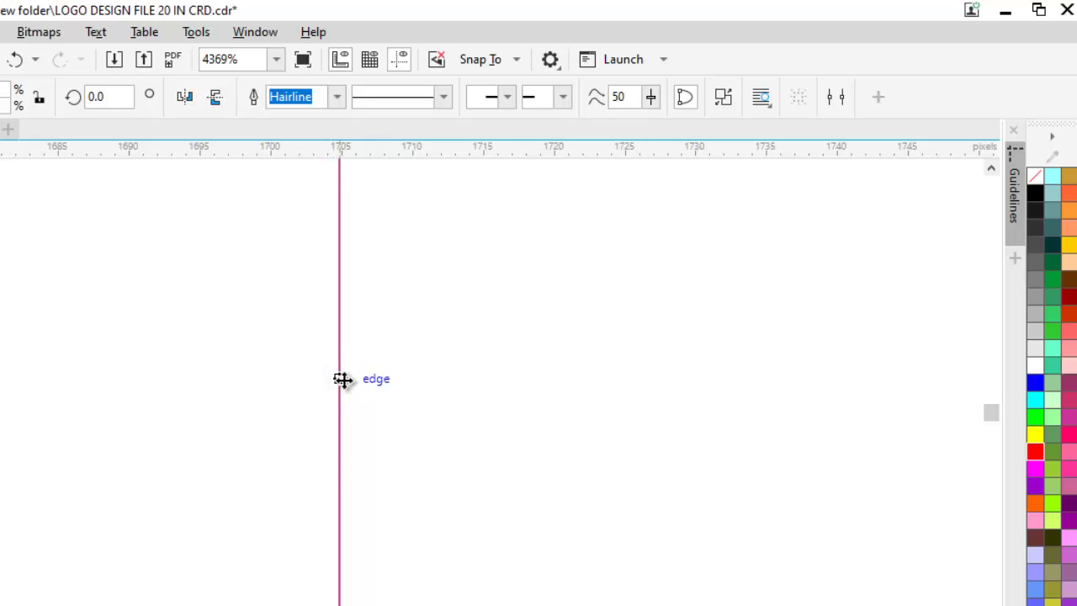
scroll(408, 372, down, 2)
scroll(420, 370, down, 3)
scroll(698, 368, down, 2)
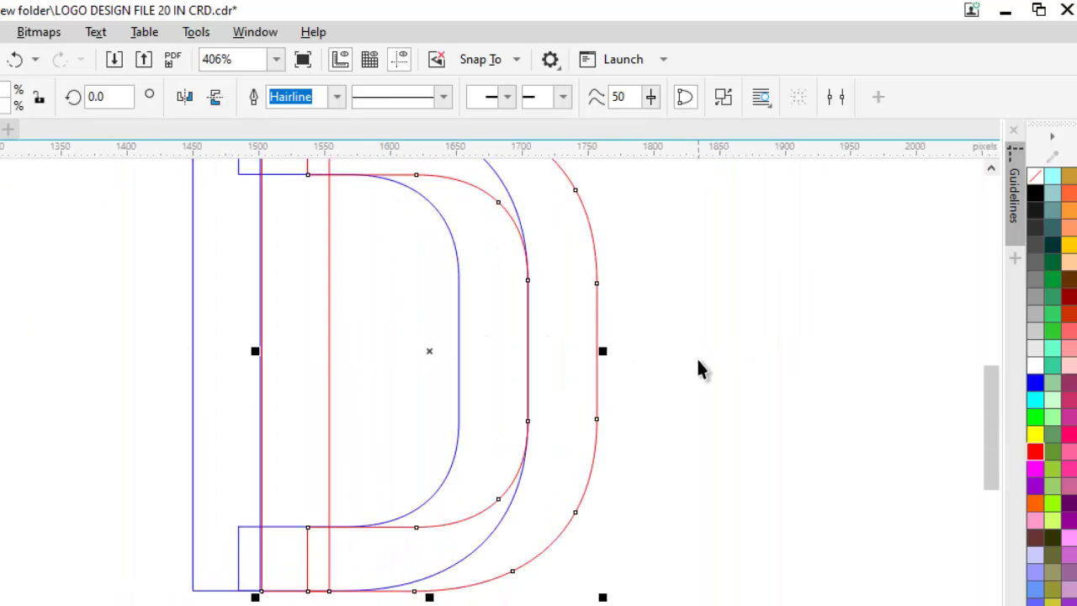
click(719, 370)
- Use Virtual Segment Delete to remove the blue stem's notch lines and the crossing segments in the lower part of the letters
scroll(682, 420, down, 2)
scroll(665, 177, up, 1)
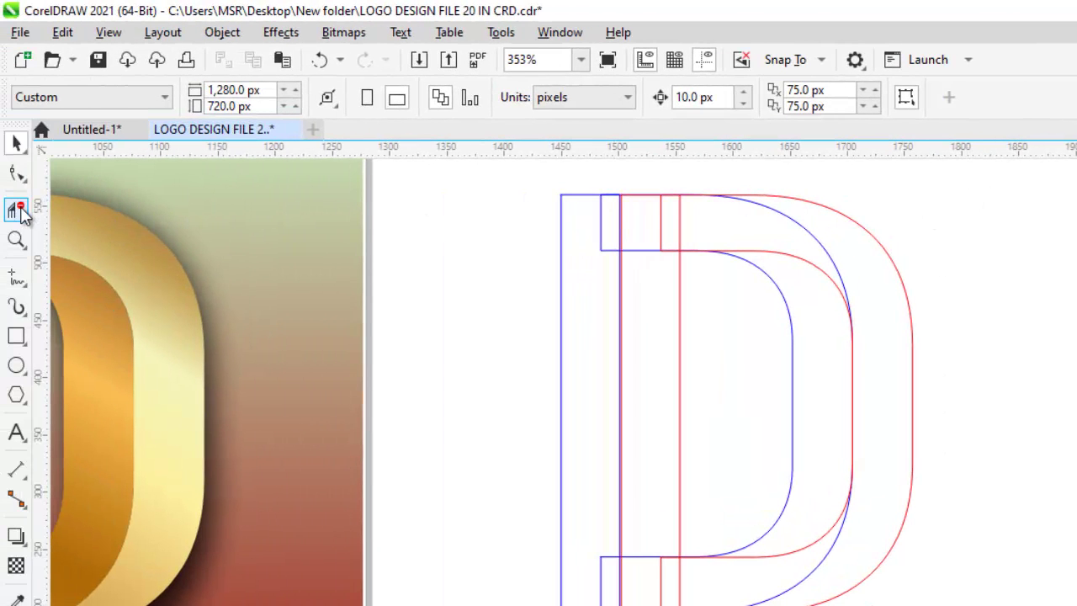
click(17, 209)
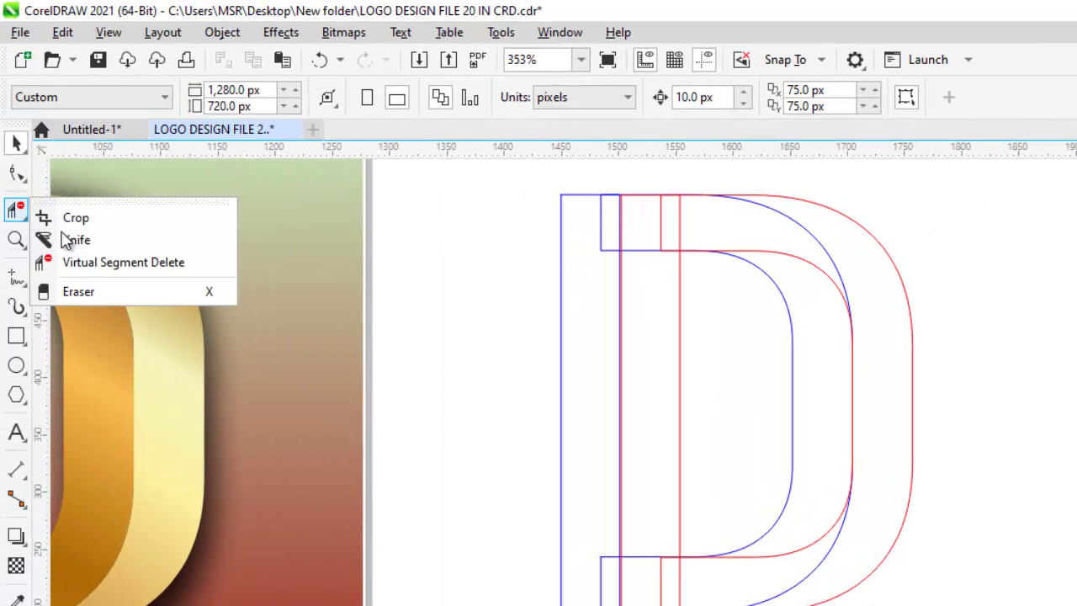
click(95, 256)
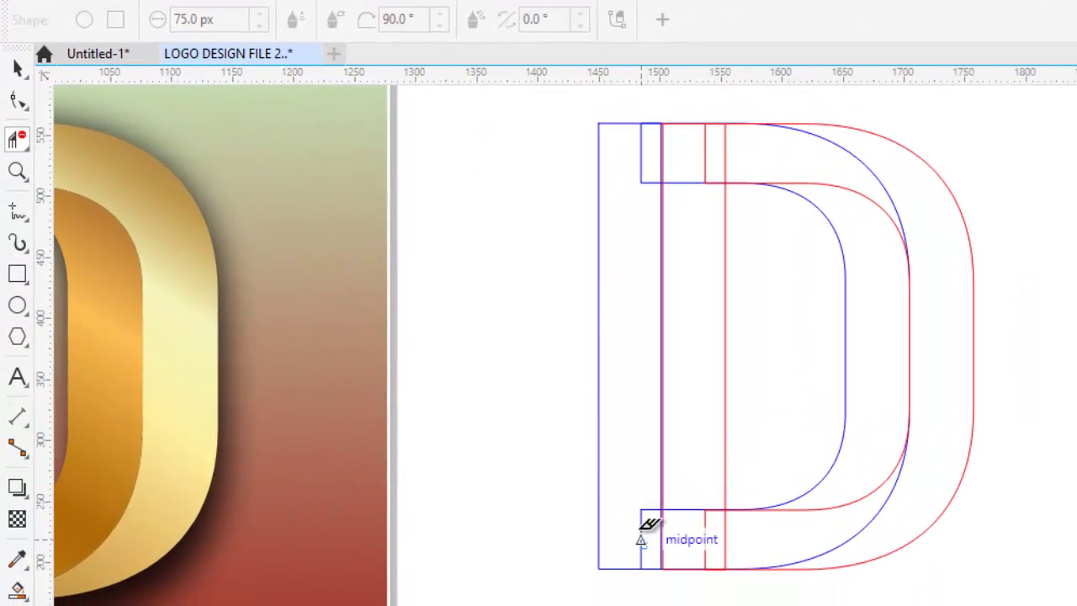
click(644, 170)
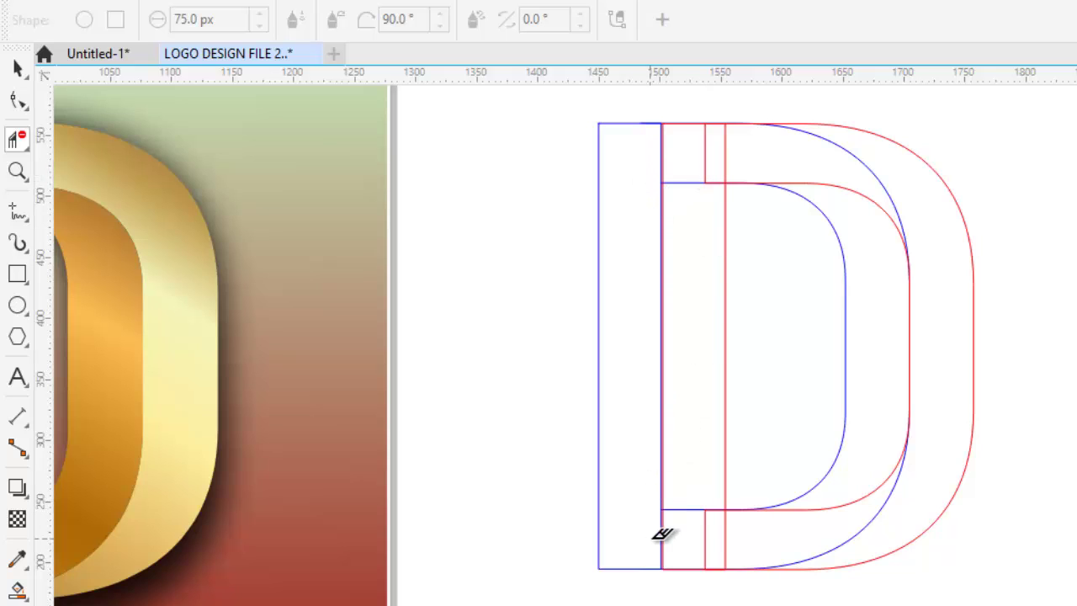
drag(653, 539, 741, 544)
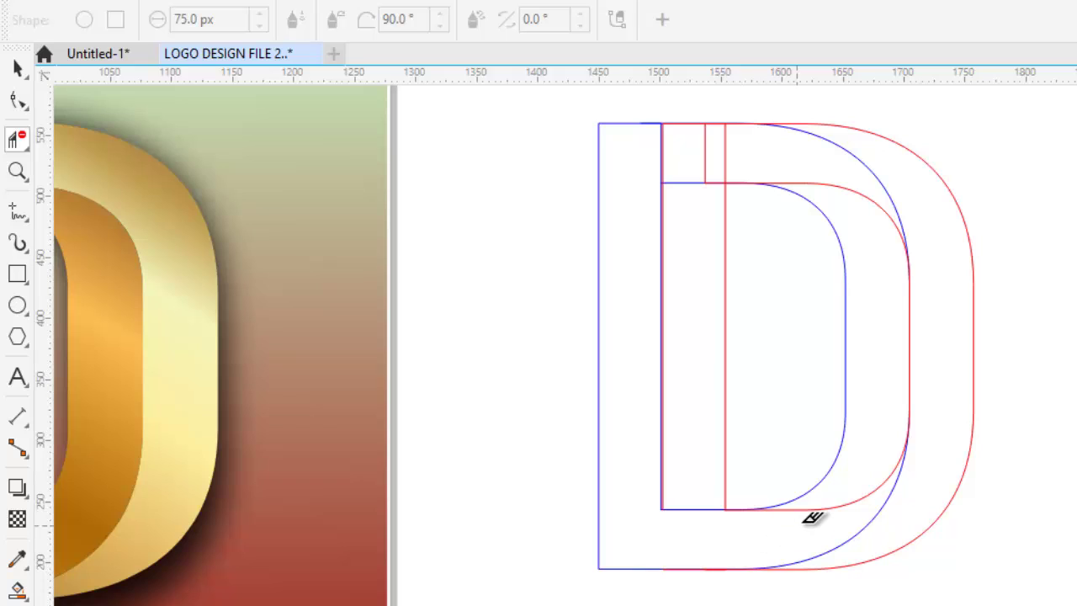
click(841, 502)
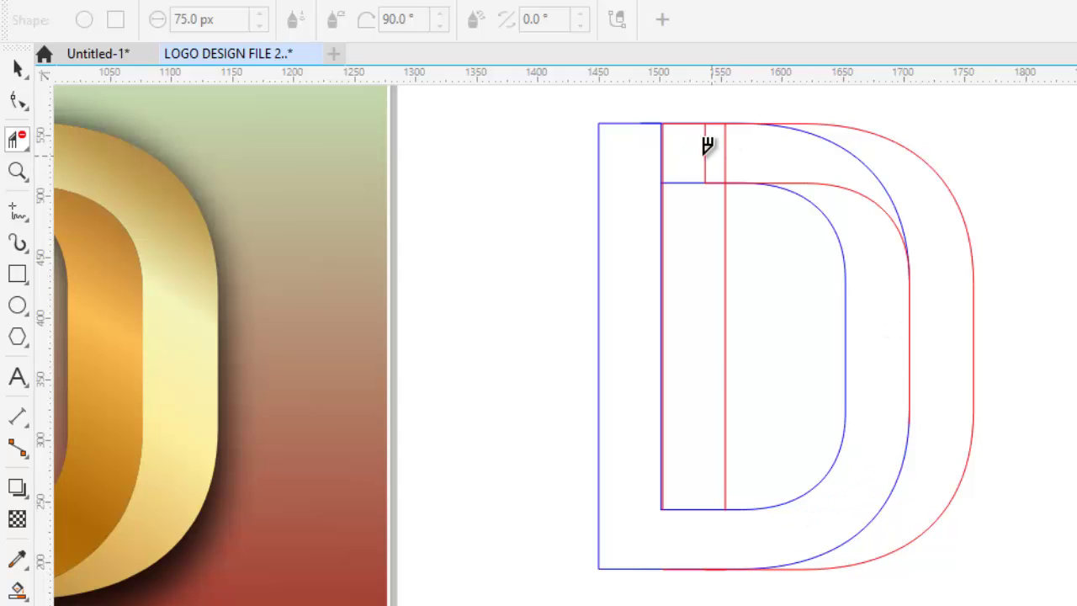
- Remove the crossing blue and red segments across the upper arm and bowl of the overlapped letters
click(685, 181)
drag(705, 161, 874, 144)
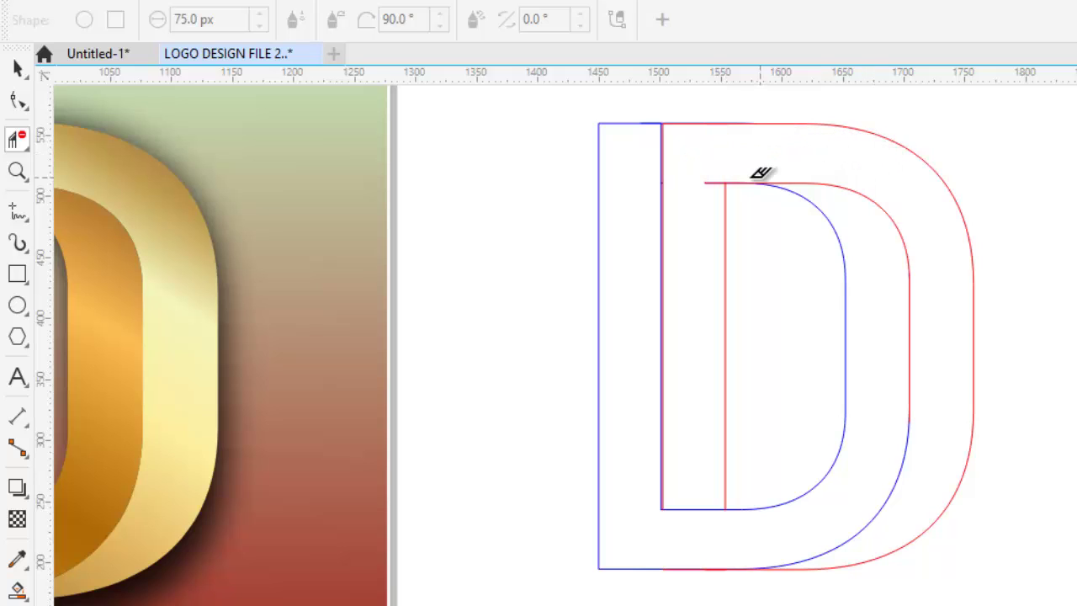
scroll(729, 184, up, 2)
scroll(715, 236, down, 2)
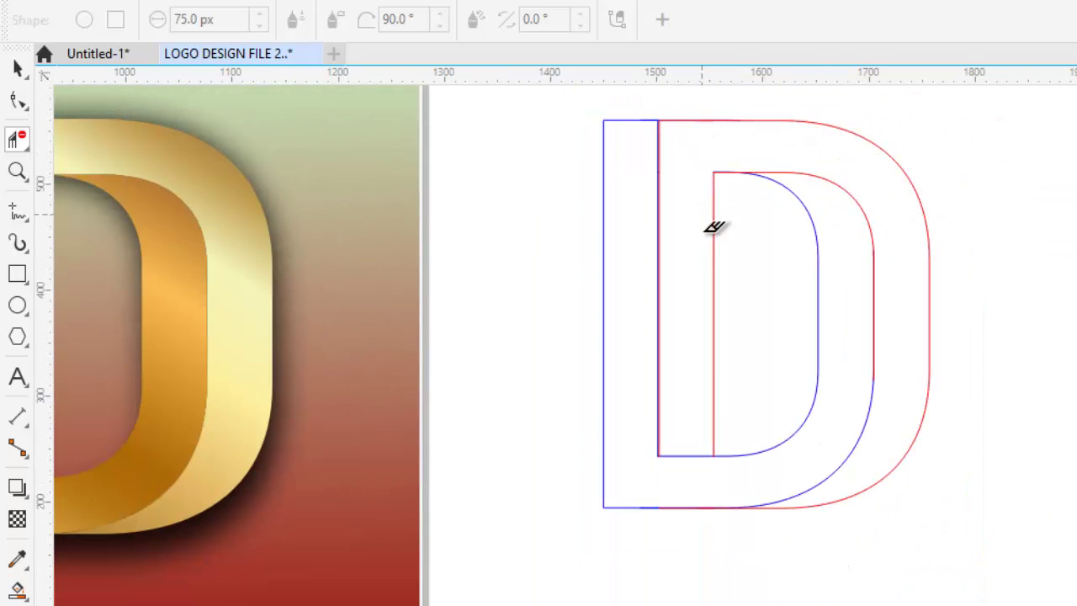
- Use Smart Fill to create two light green closed shapes from the left stem with inner bowl and the outer D
click(18, 68)
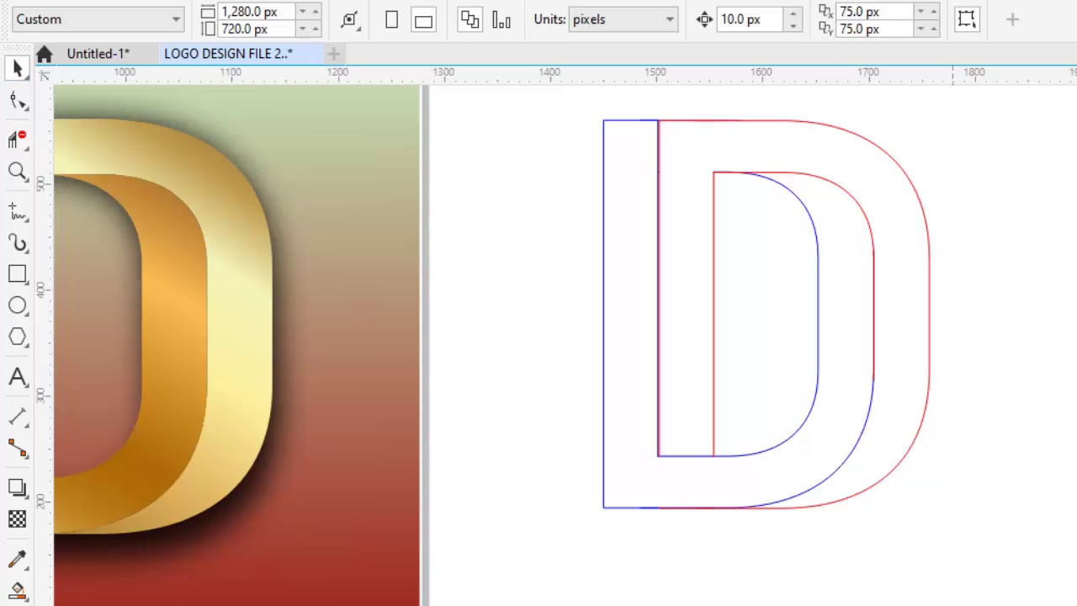
drag(959, 594, 929, 595)
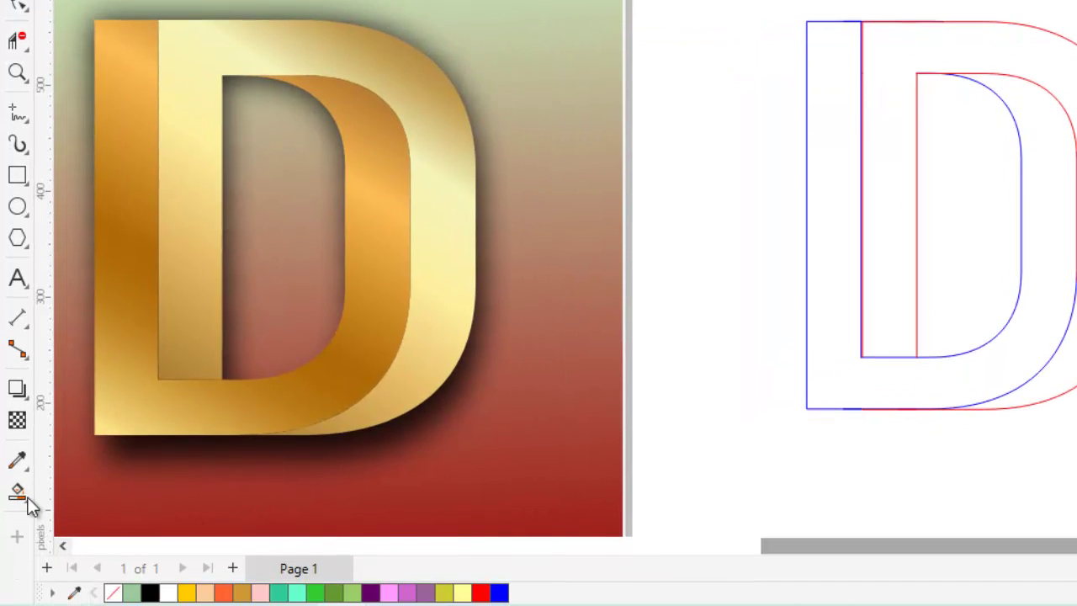
click(18, 495)
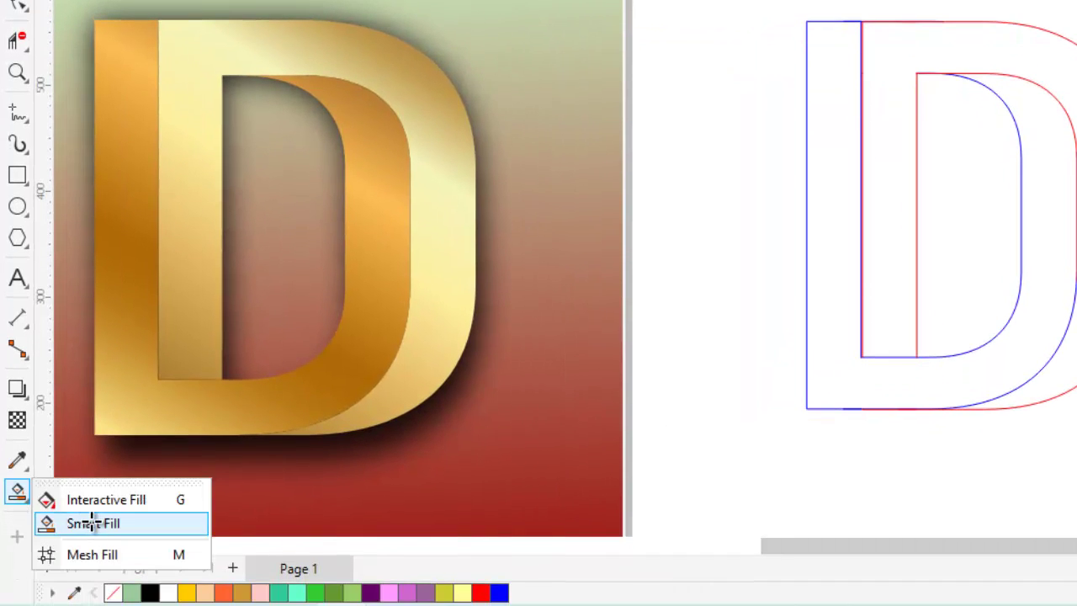
click(92, 523)
click(827, 322)
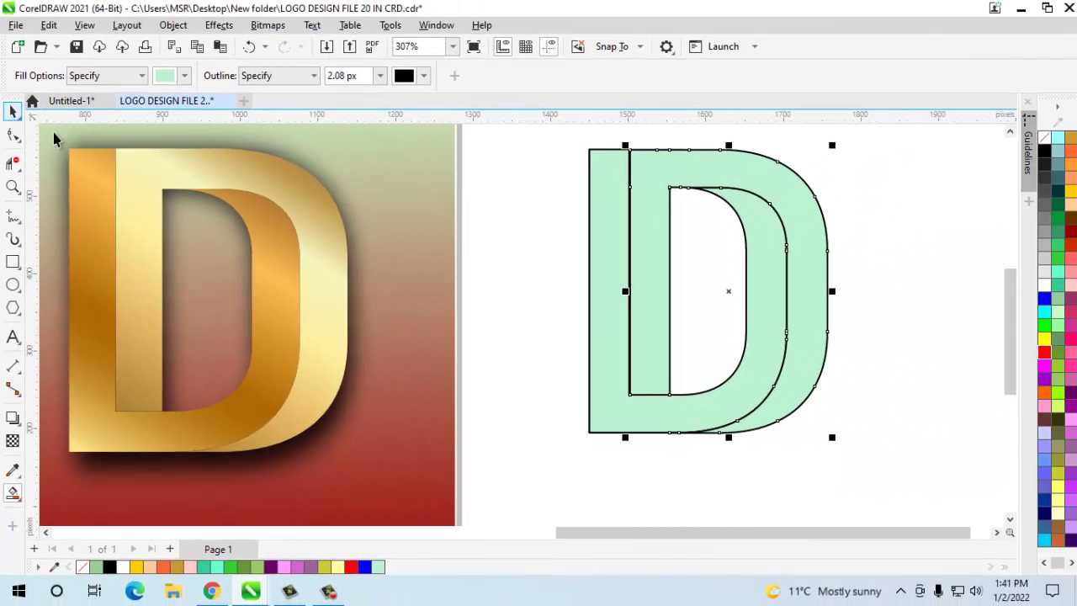
click(12, 112)
click(507, 220)
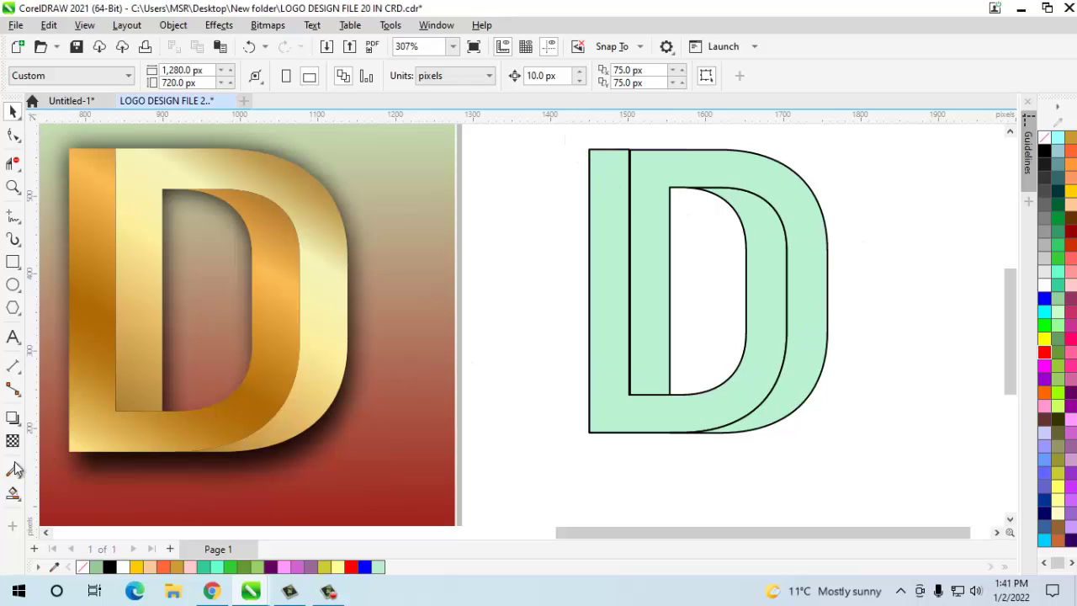
- Apply a linear light-green-to-white gradient from lower left to upper right on the left-stem D, with the midpoint nearer the white end
click(13, 494)
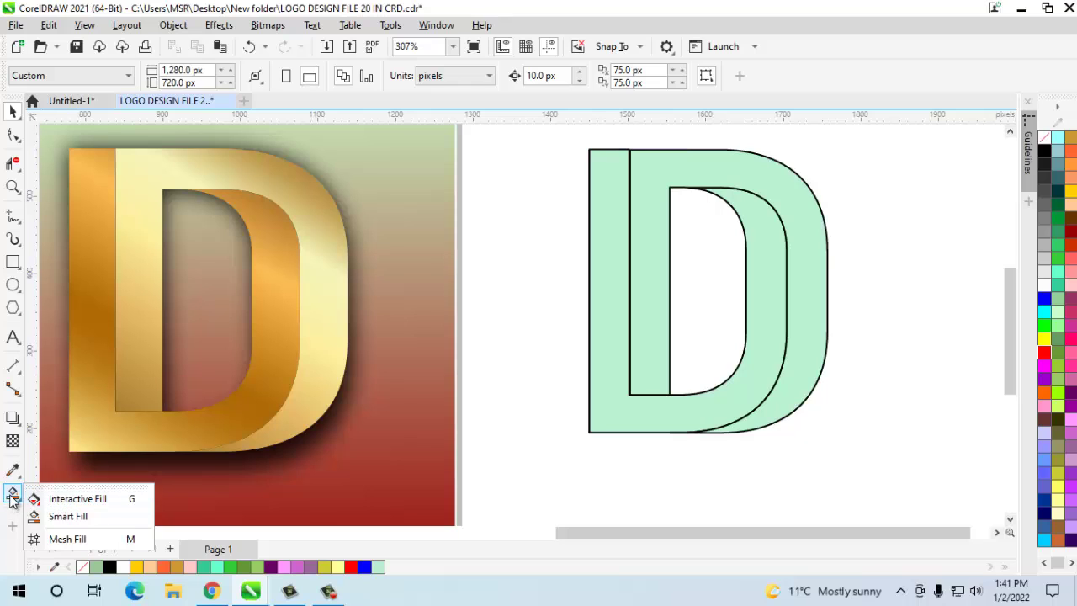
click(67, 516)
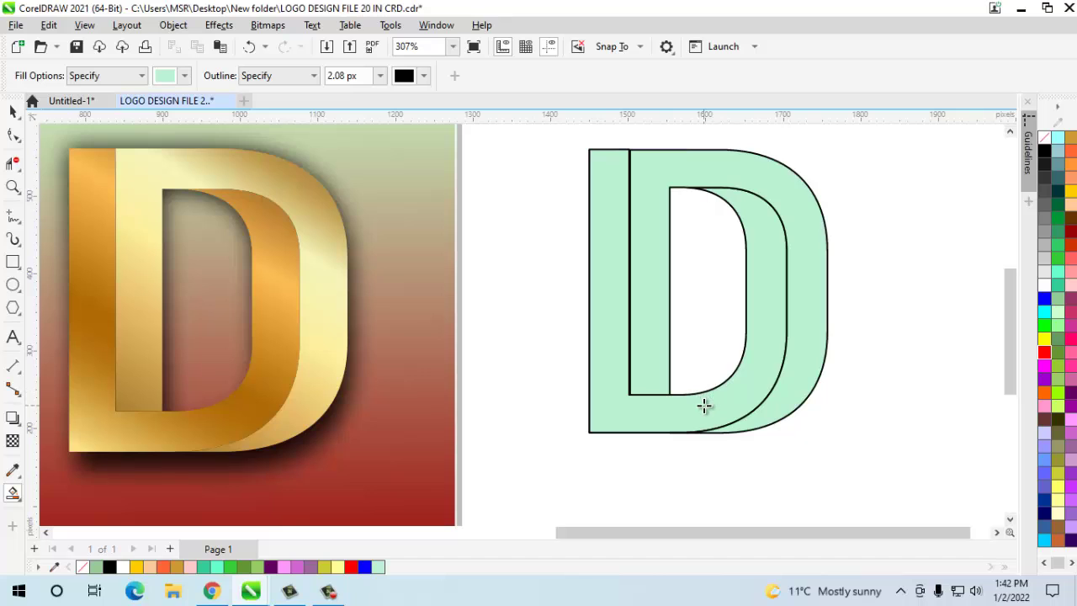
click(12, 494)
click(61, 498)
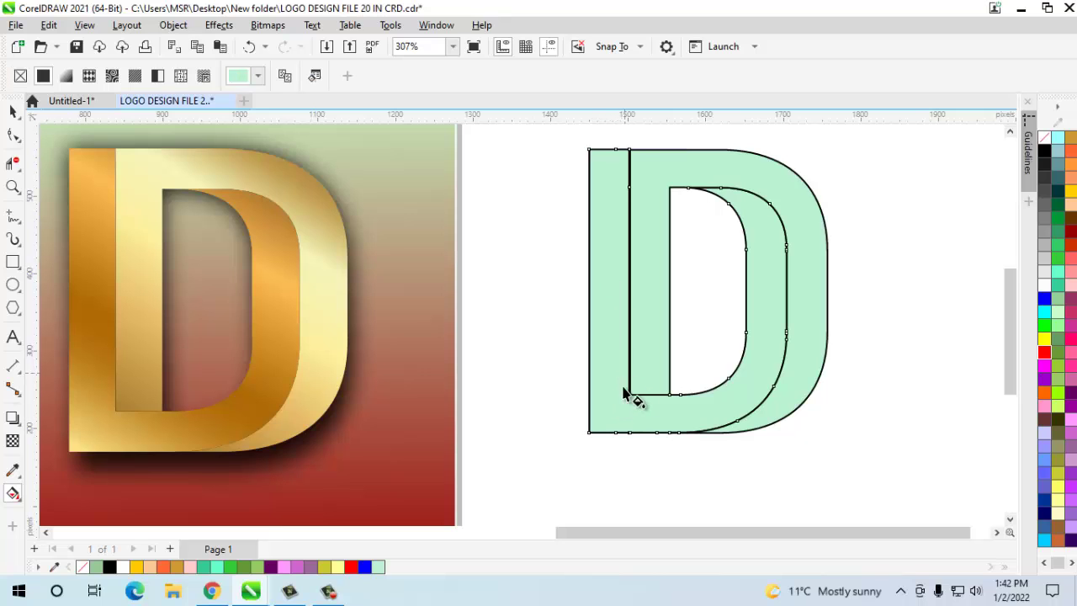
drag(604, 418, 751, 169)
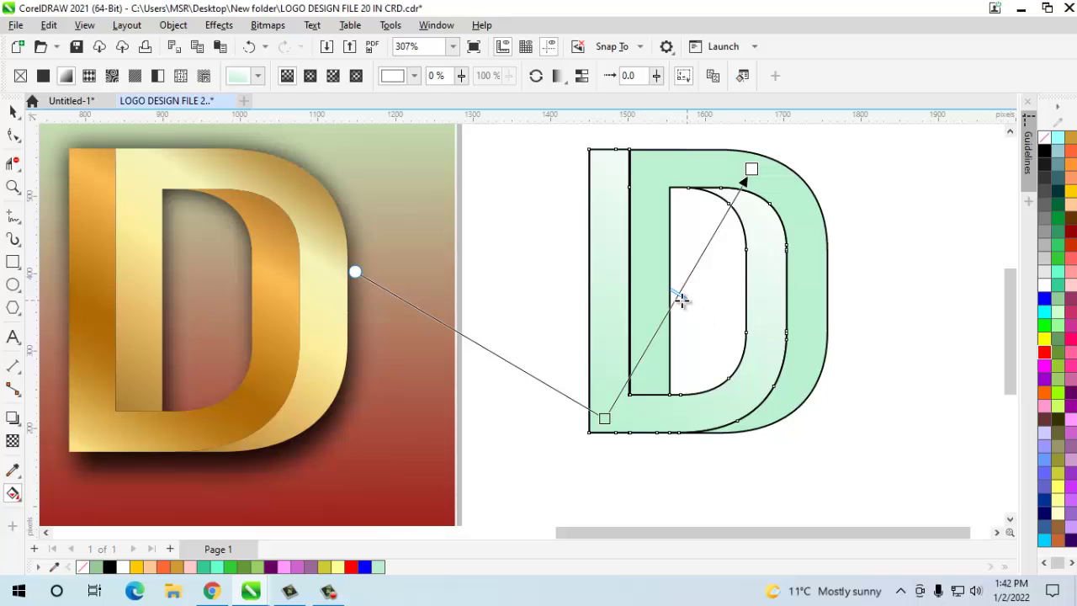
drag(726, 250, 738, 238)
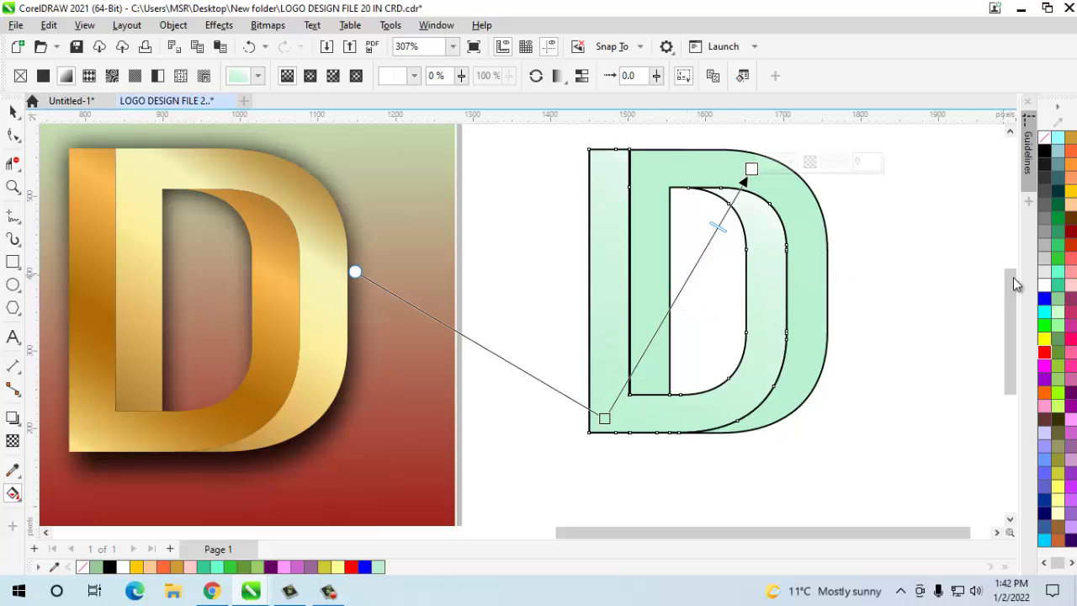
- Recolor the left-stem D's gradient from black at lower left to cyan at upper right, with the midpoint near the black end
drag(847, 244, 766, 156)
drag(1048, 151, 575, 464)
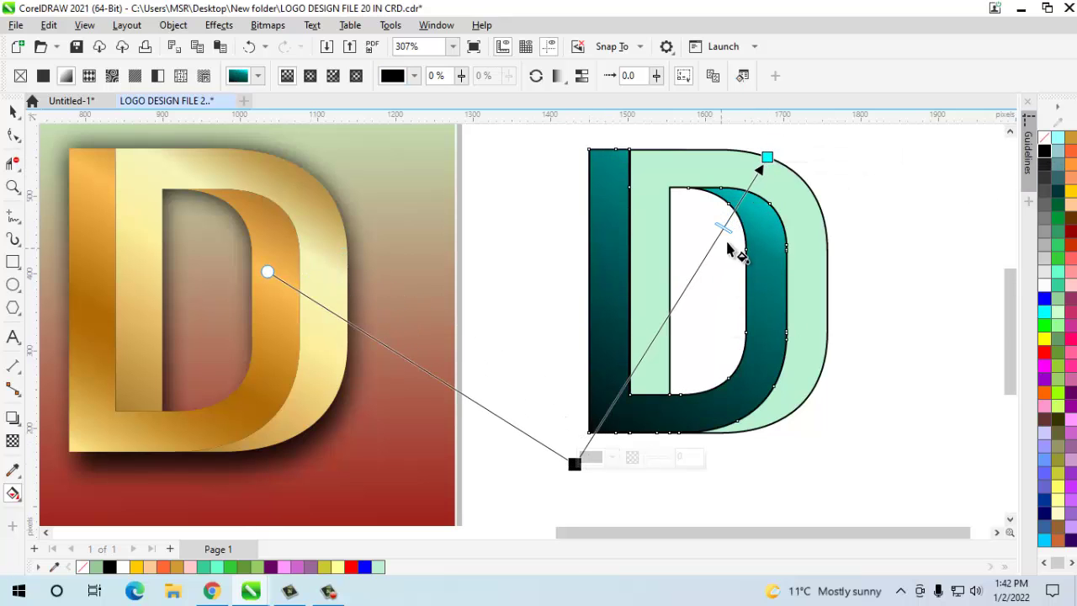
drag(709, 275, 633, 418)
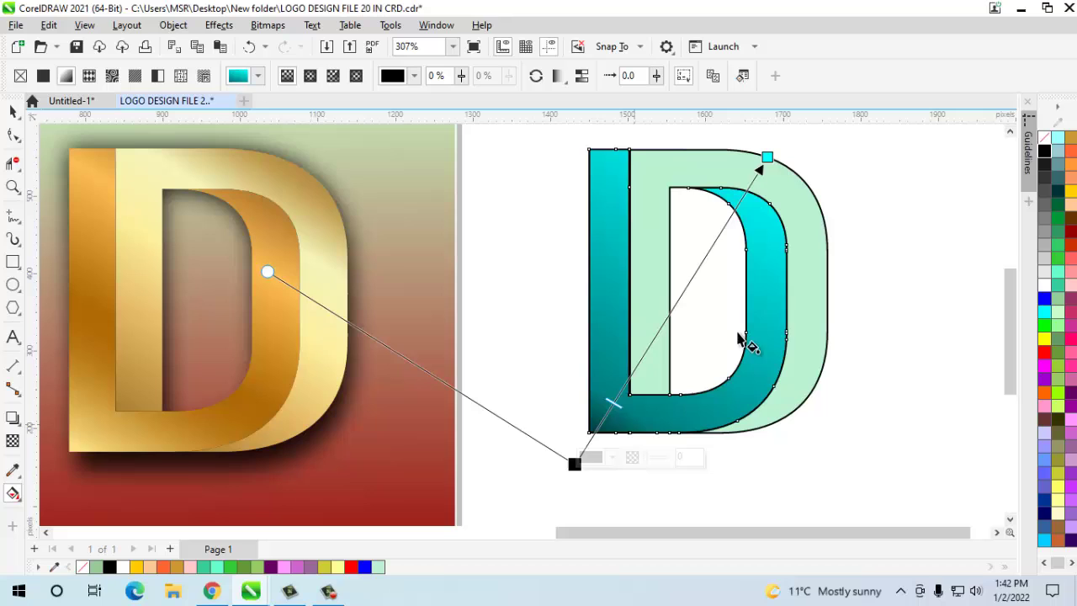
- Apply a linear gradient from cyan at upper left to black at lower right across the outer D
click(677, 179)
drag(638, 167, 782, 410)
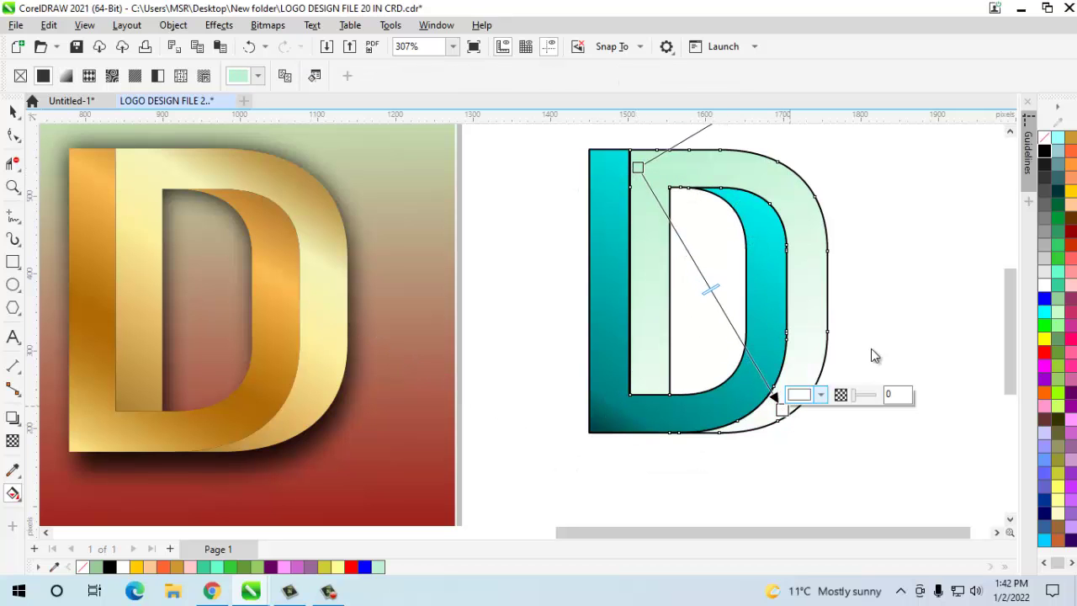
drag(661, 182, 639, 168)
drag(863, 389, 808, 388)
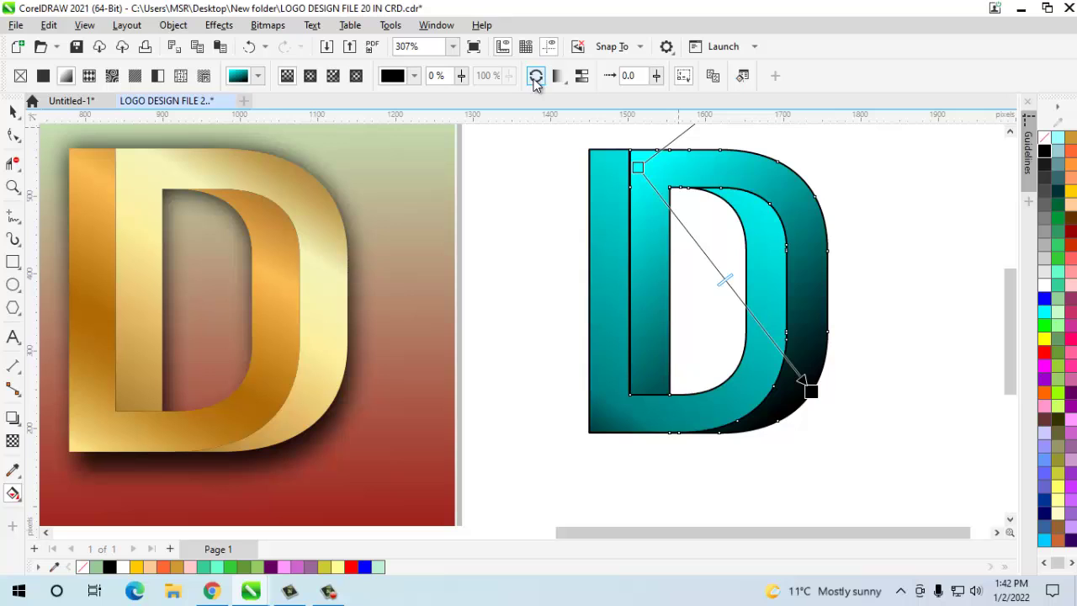
- Reverse the outer D's gradient and extend both its ends beyond the letter's upper-left and lower-right corners
click(535, 77)
drag(811, 390, 827, 442)
drag(637, 165, 582, 114)
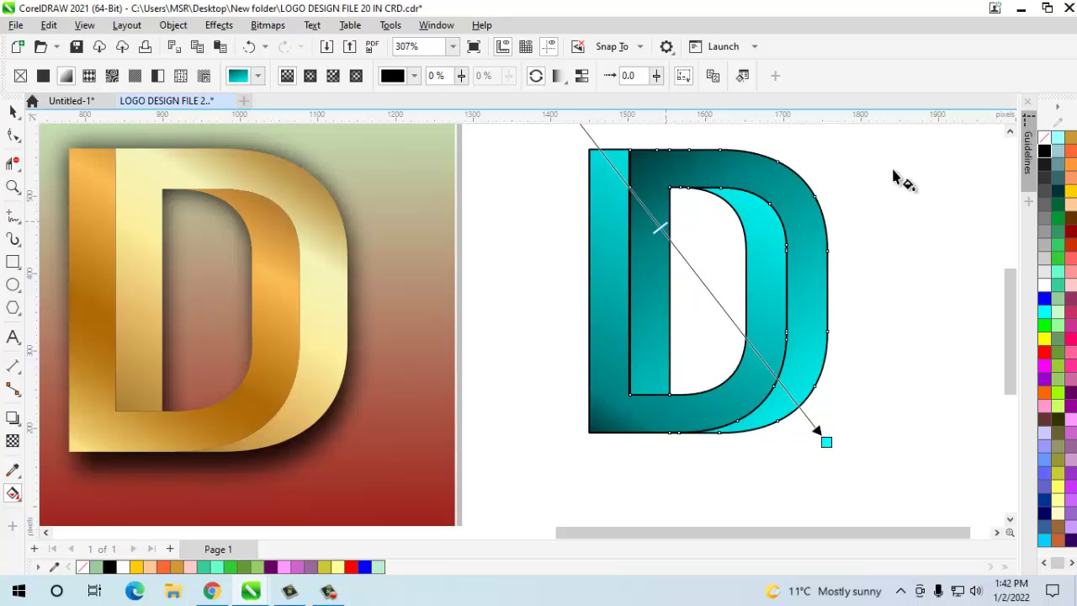
click(553, 159)
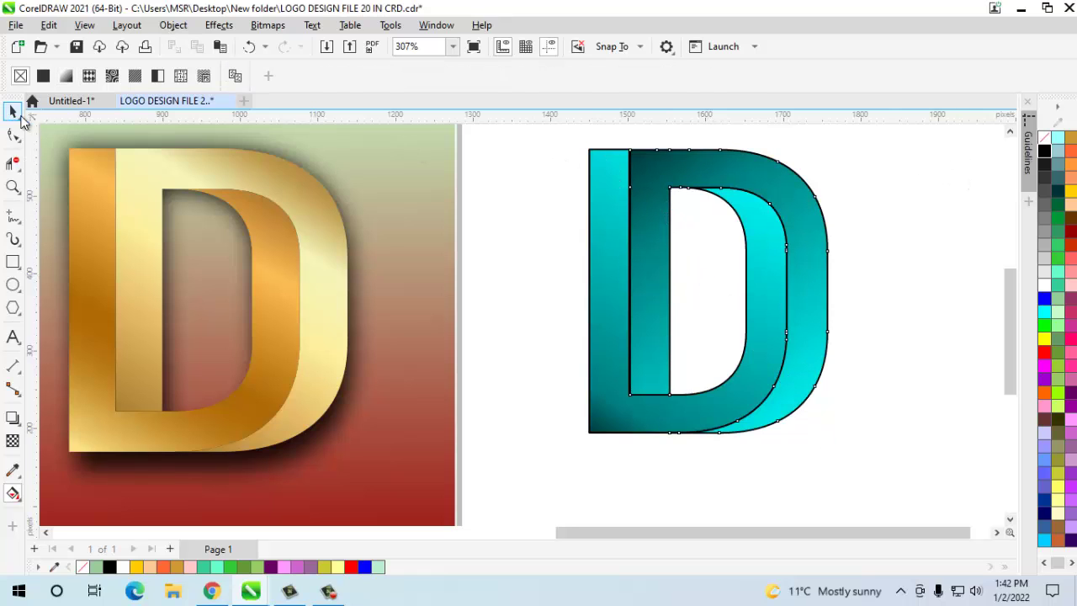
- Remove the black outlines from both filled D shapes
click(19, 114)
drag(538, 132, 872, 466)
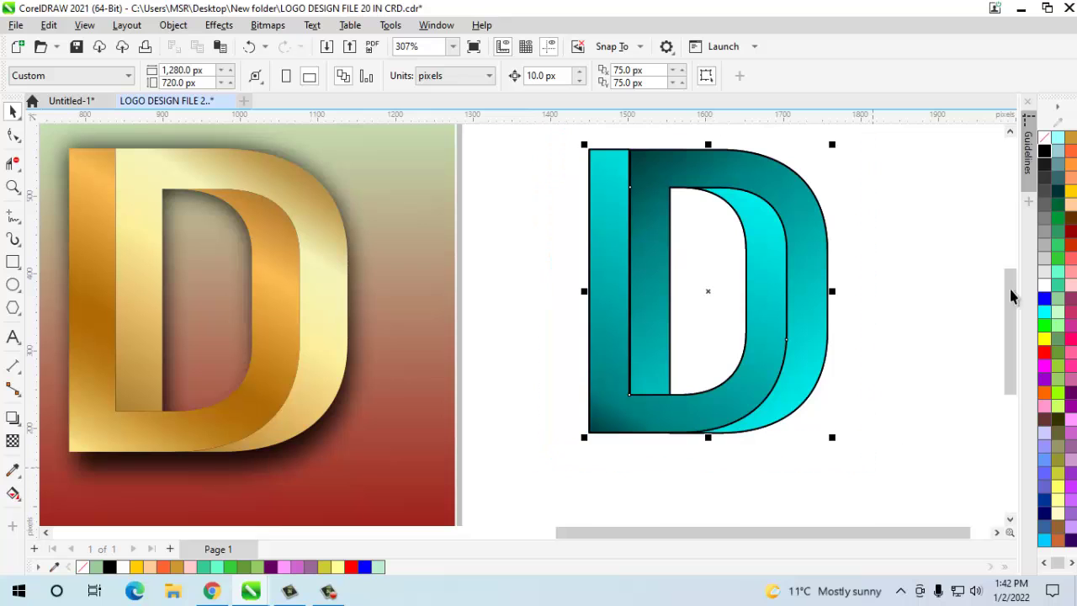
right_click(1047, 145)
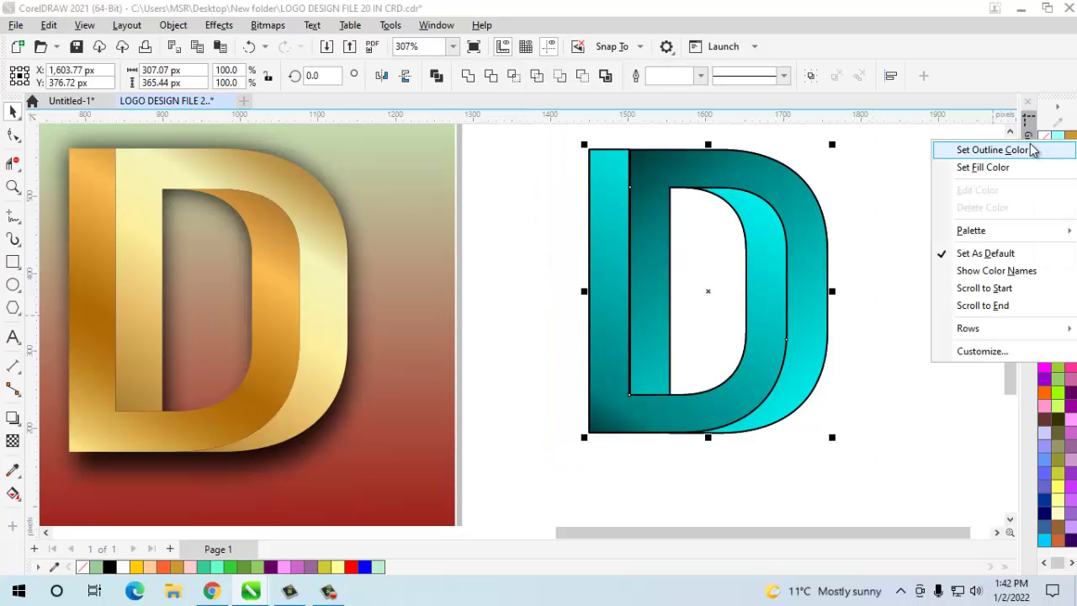
click(986, 149)
click(913, 213)
- Nudge the left-stem D slightly right to close the white gap between the two vertical stems
scroll(640, 257, up, 4)
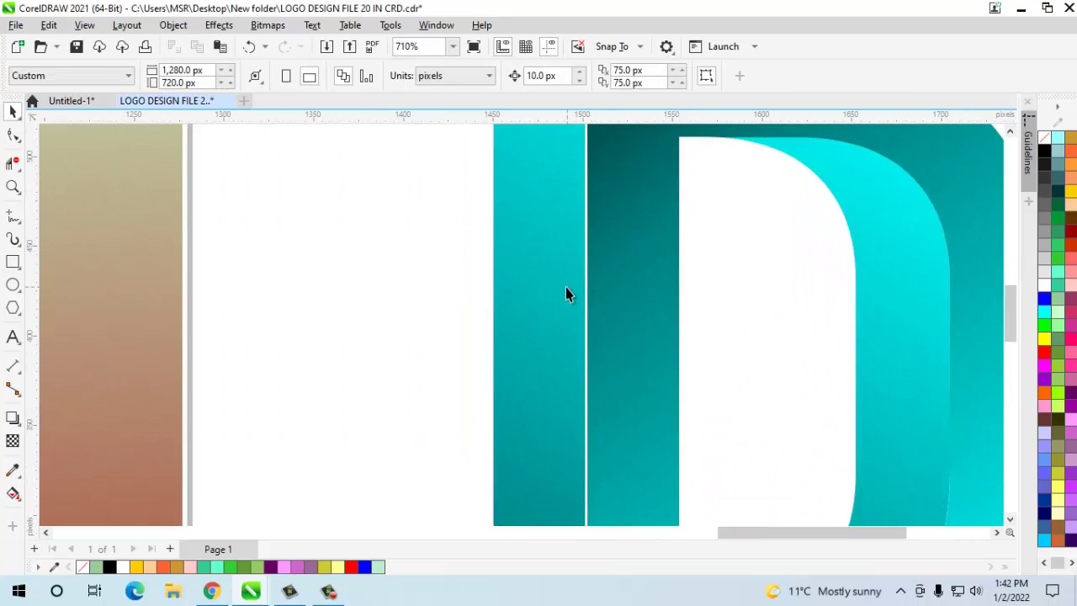
click(572, 296)
scroll(577, 320, up, 1)
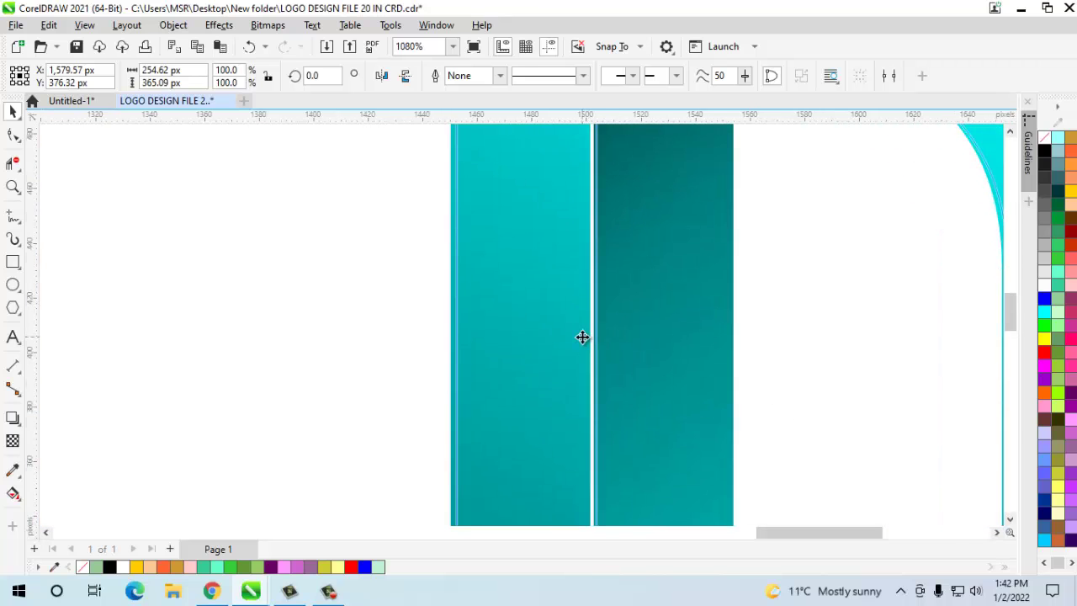
drag(580, 336, 584, 337)
scroll(582, 335, down, 2)
scroll(594, 303, down, 3)
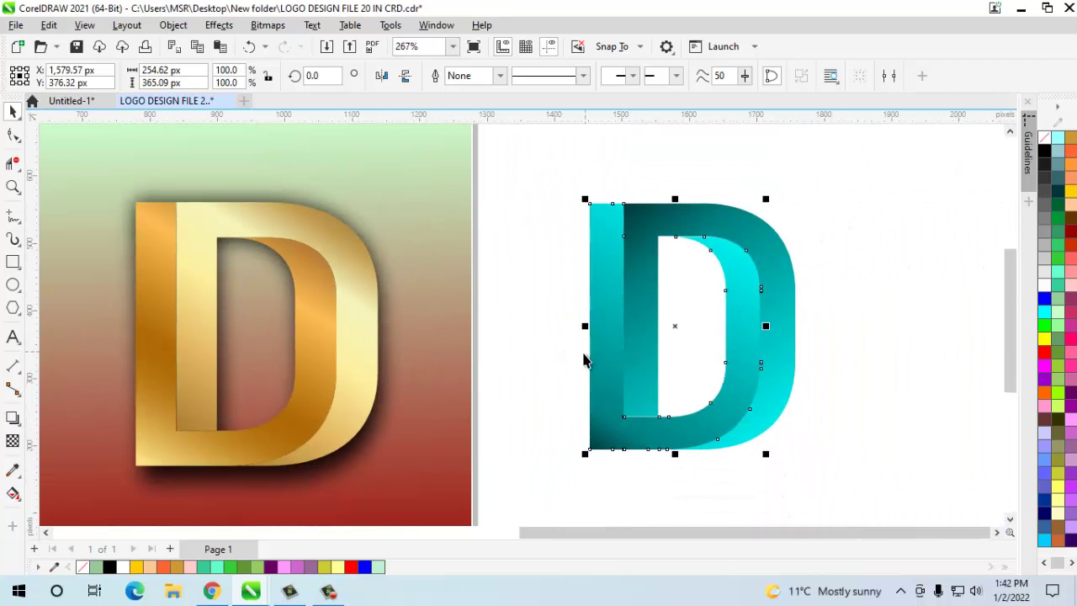
click(532, 334)
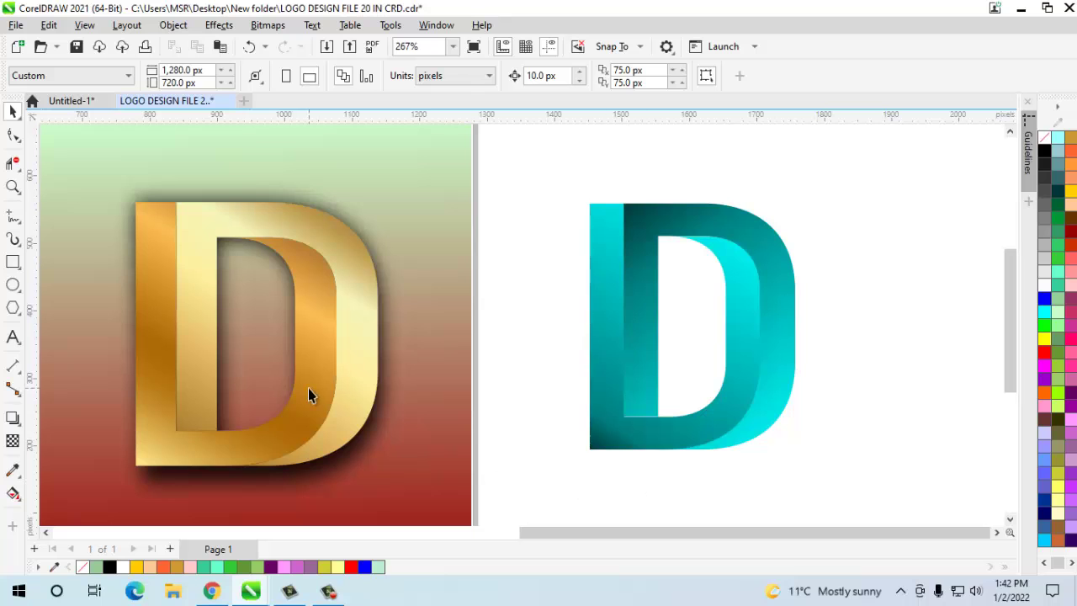
- Nudge the outer D slightly down to close the white gap at the foot of its stem
scroll(679, 413, up, 4)
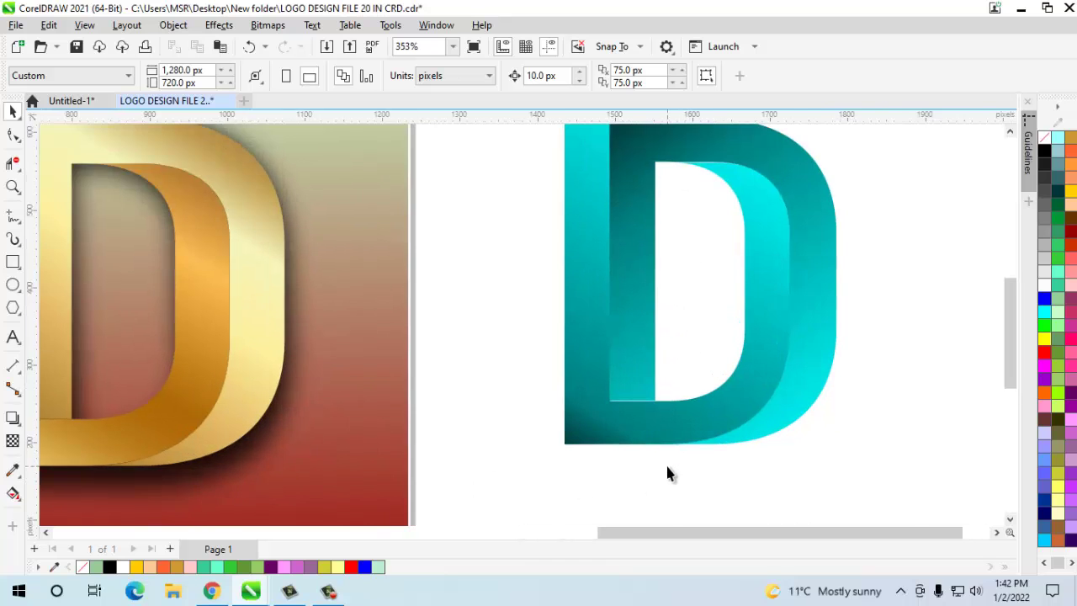
click(630, 389)
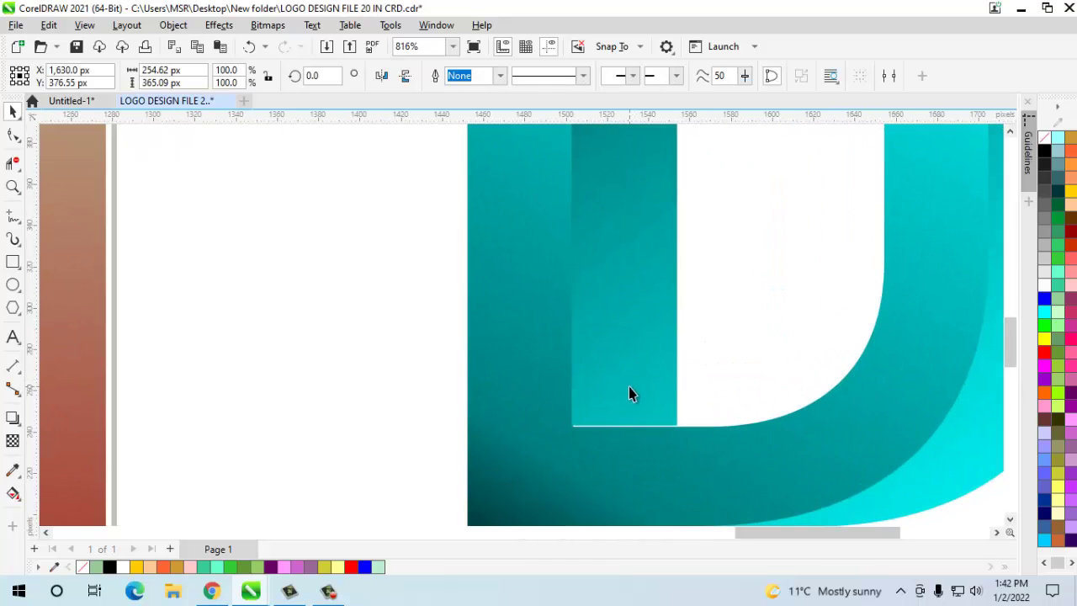
scroll(631, 378, down, 3)
click(538, 376)
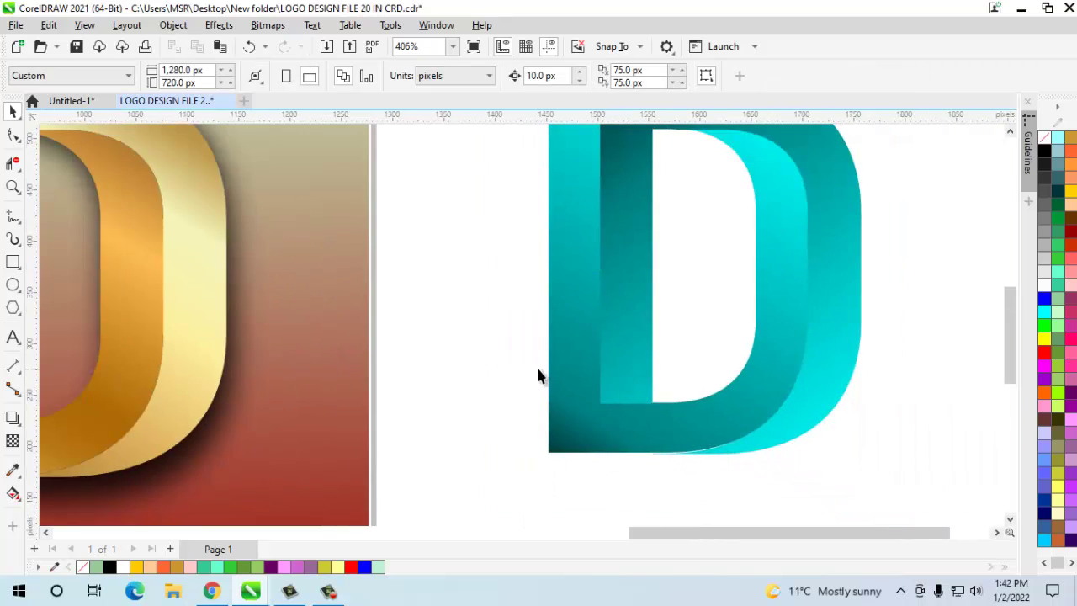
scroll(538, 376, down, 2)
scroll(539, 272, up, 2)
- Copy the outline pen, outline color and fill from the reference logo's dark gold left stem onto the left-stem D
click(567, 233)
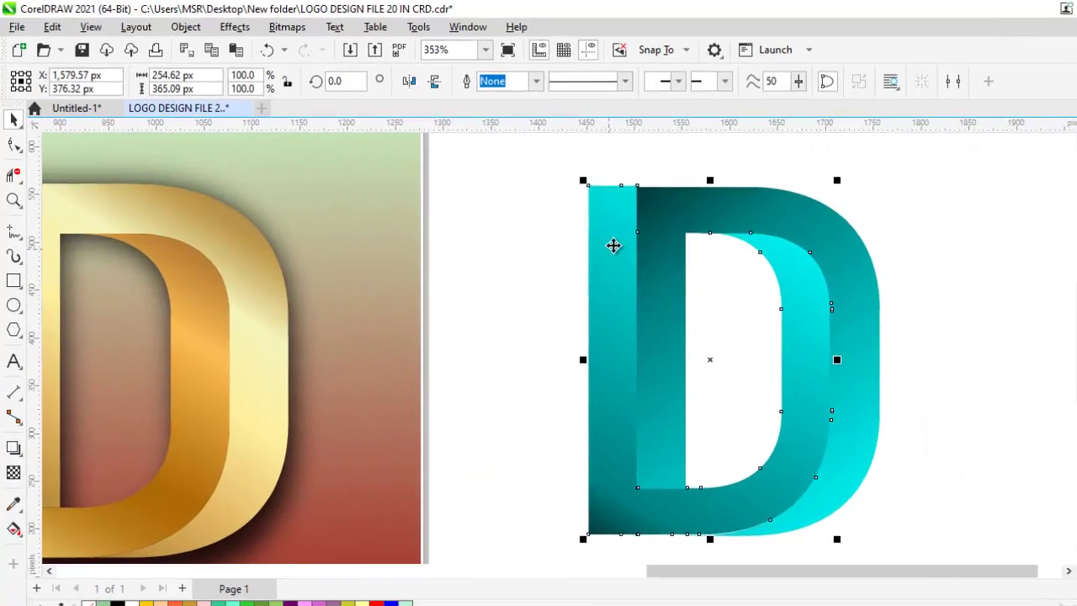
scroll(572, 220, down, 2)
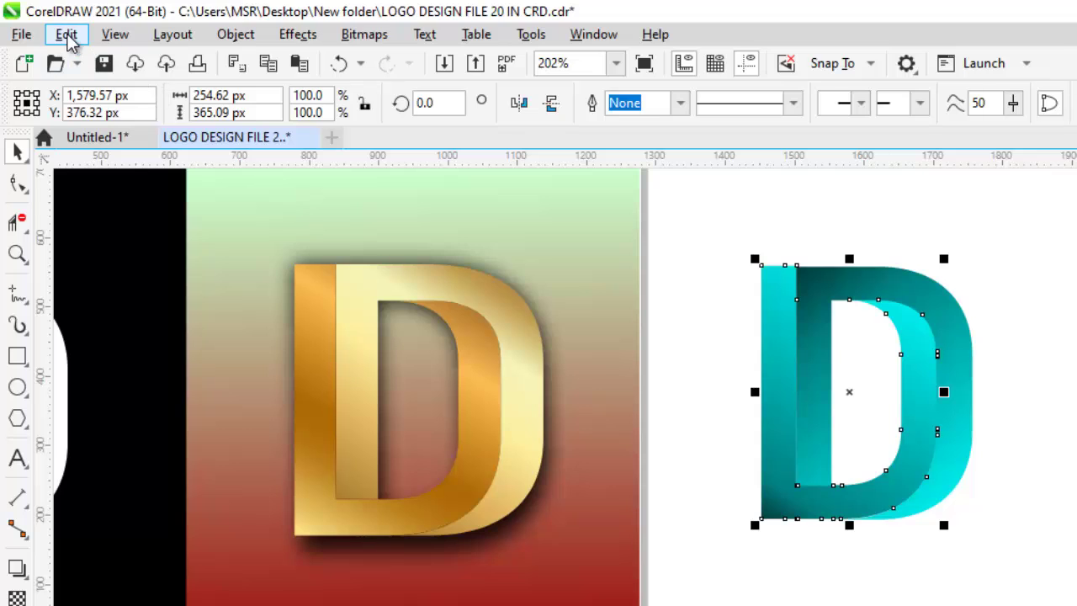
click(67, 39)
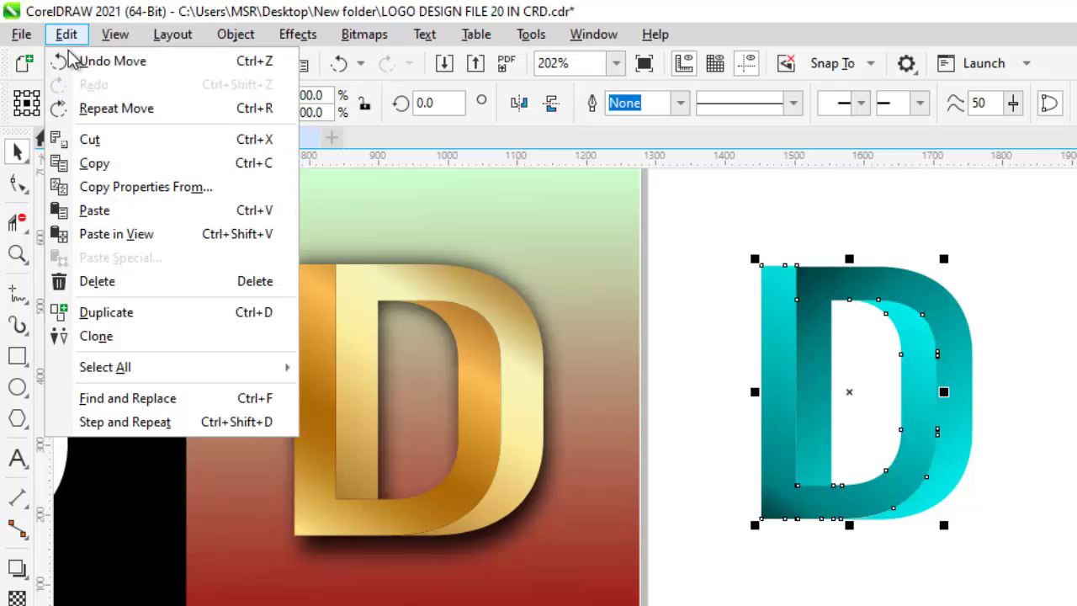
click(101, 188)
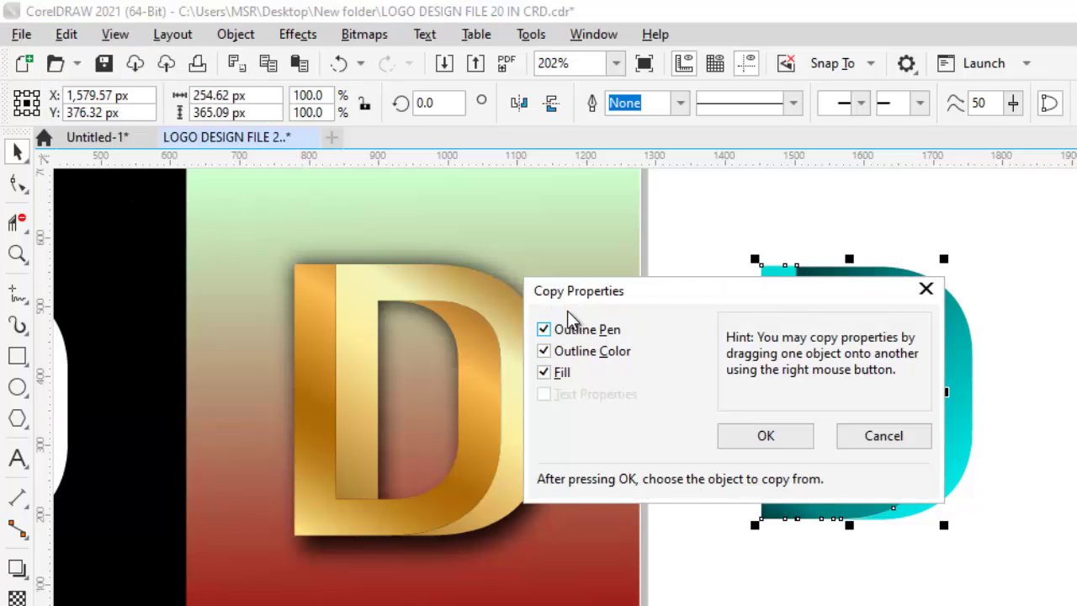
click(748, 437)
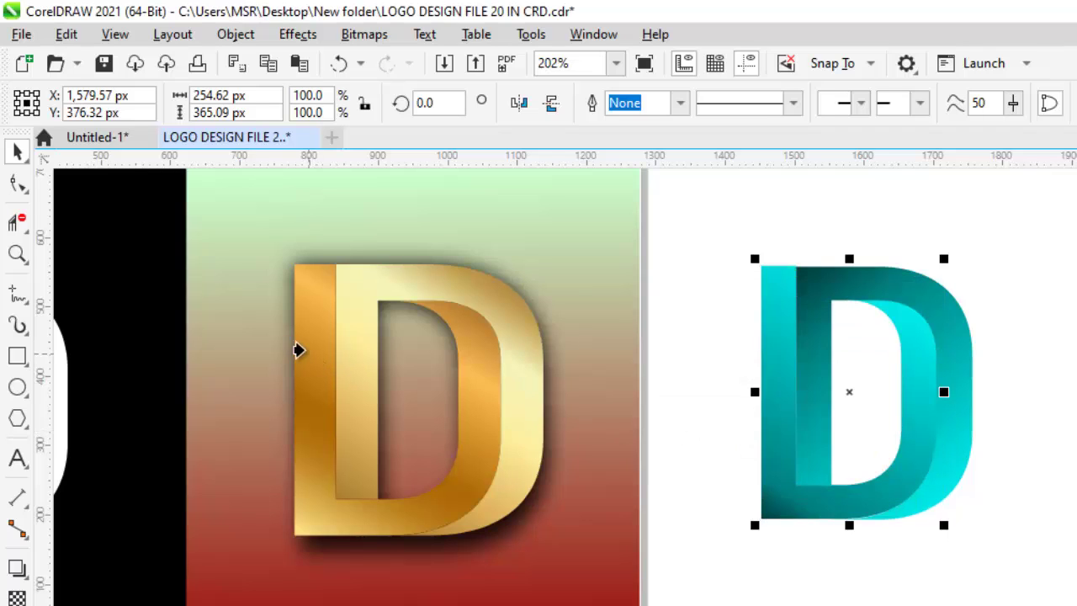
click(302, 352)
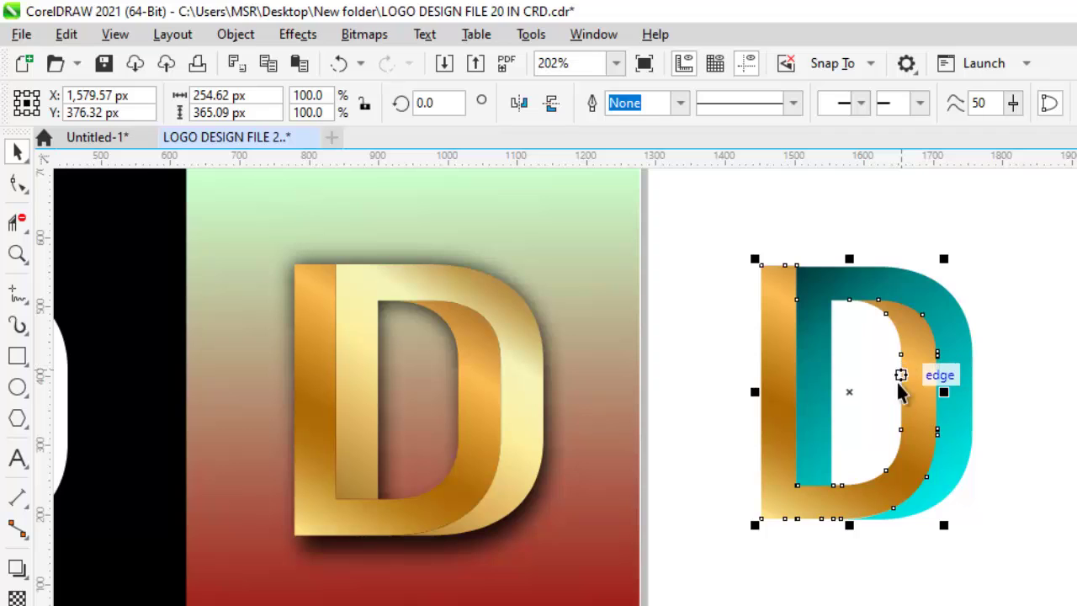
- Copy the outline pen, outline color and fill from the reference logo's light gold D onto the outer D
click(986, 341)
click(943, 308)
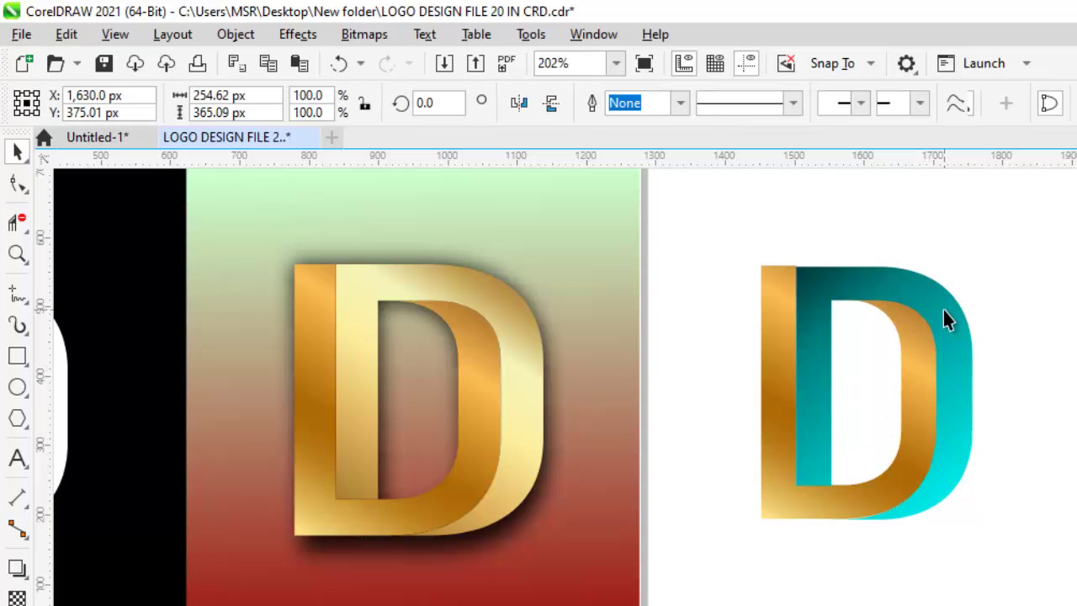
click(76, 33)
click(126, 184)
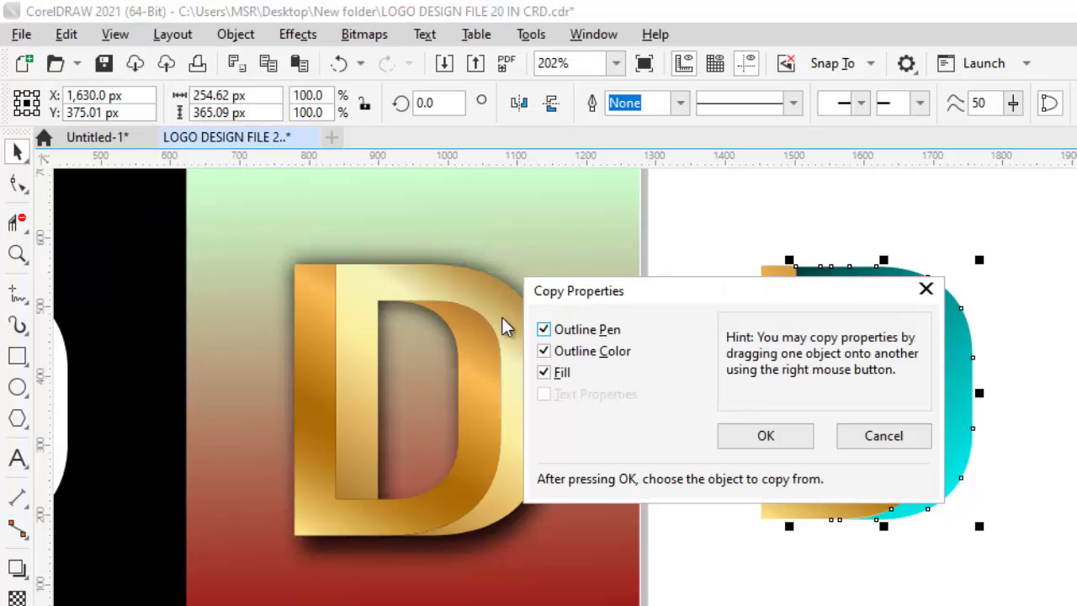
click(766, 436)
click(358, 290)
click(1038, 396)
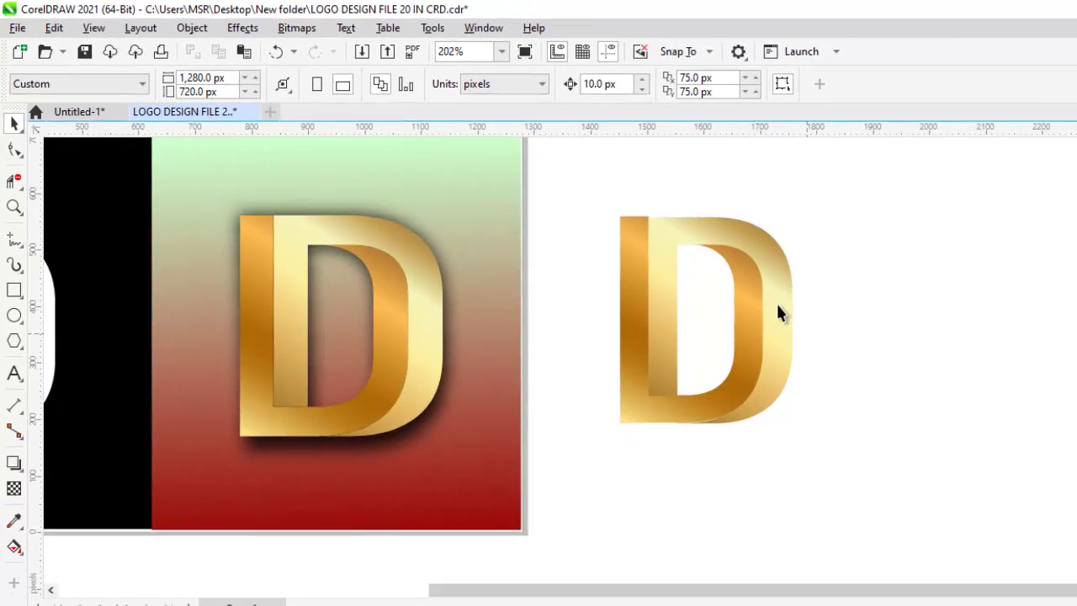
scroll(810, 243, up, 1)
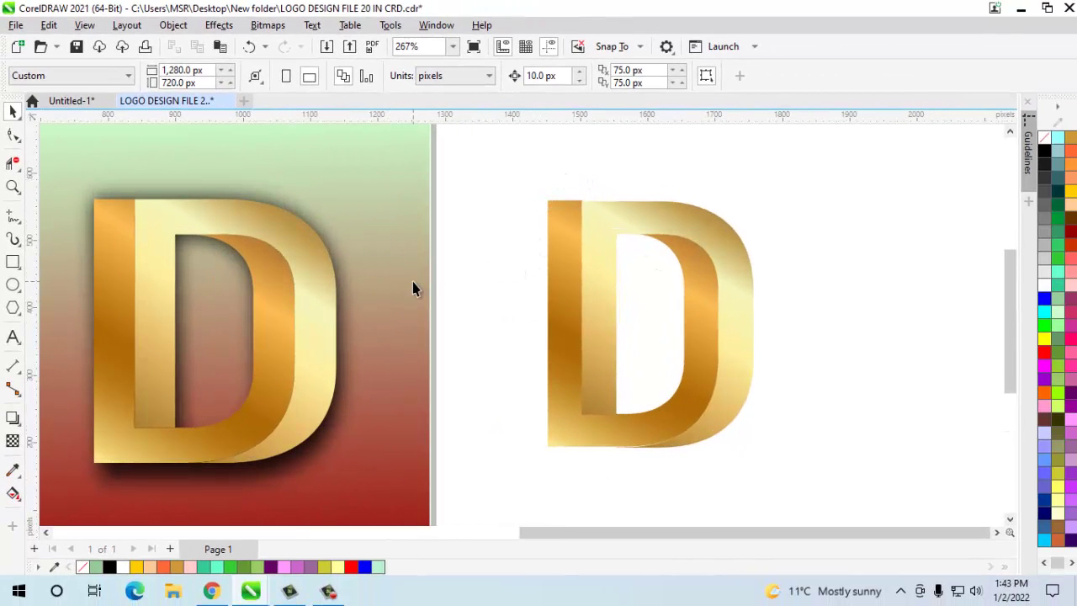
- Examine the color values of the lower nodes in the dark gold left-stem D's interactive gradient fill
click(12, 497)
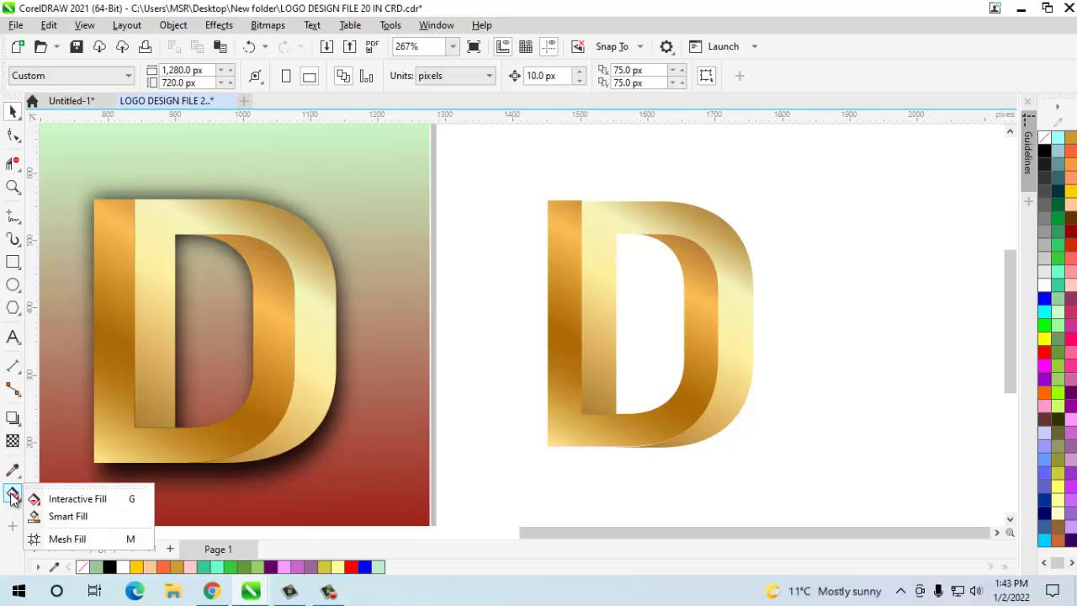
click(42, 501)
click(593, 401)
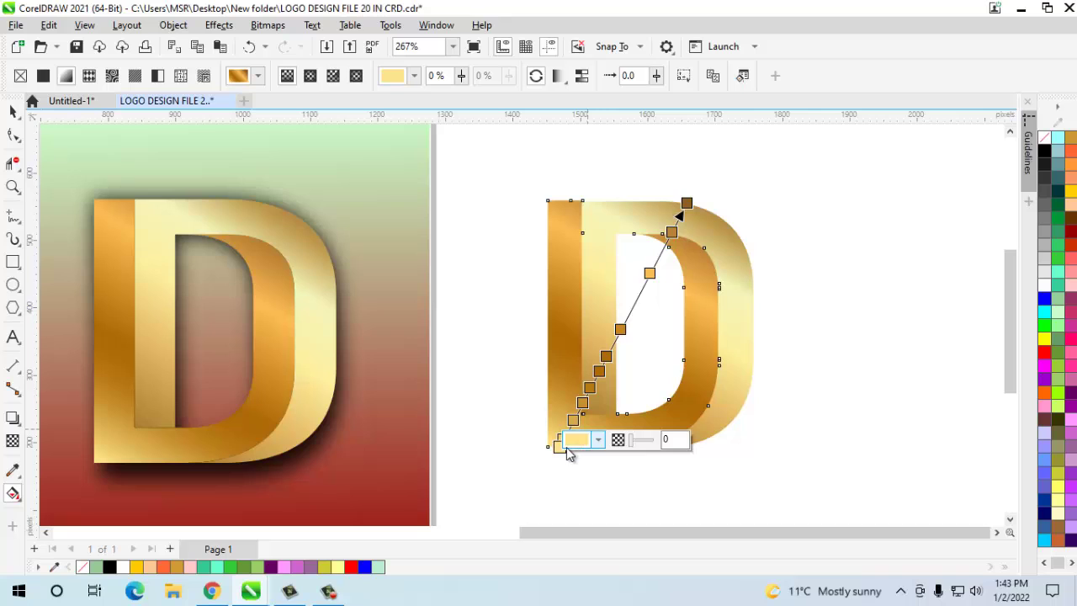
click(575, 440)
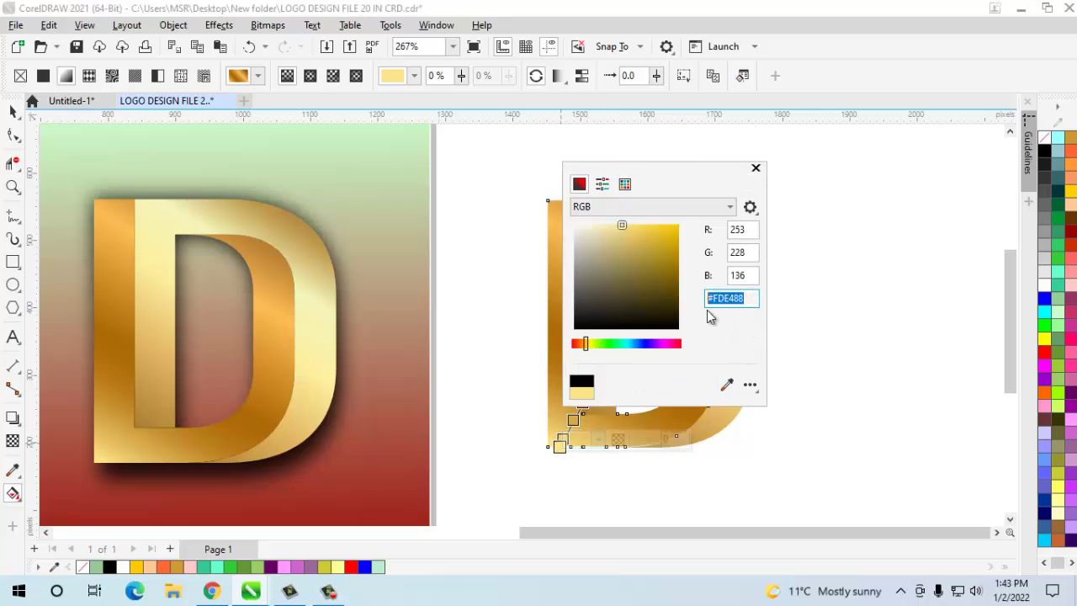
click(756, 170)
click(573, 419)
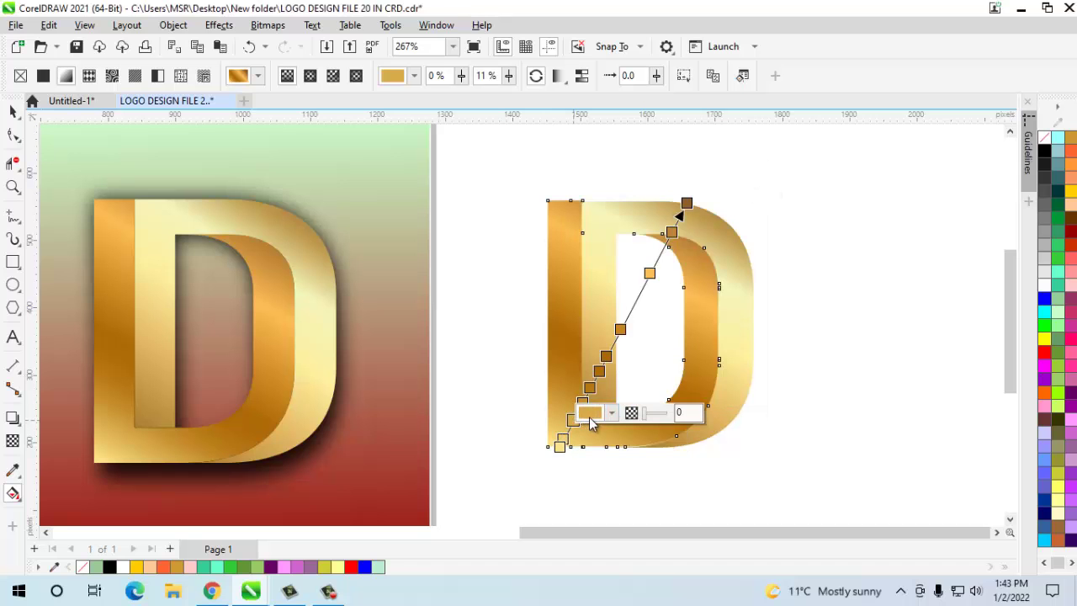
click(587, 431)
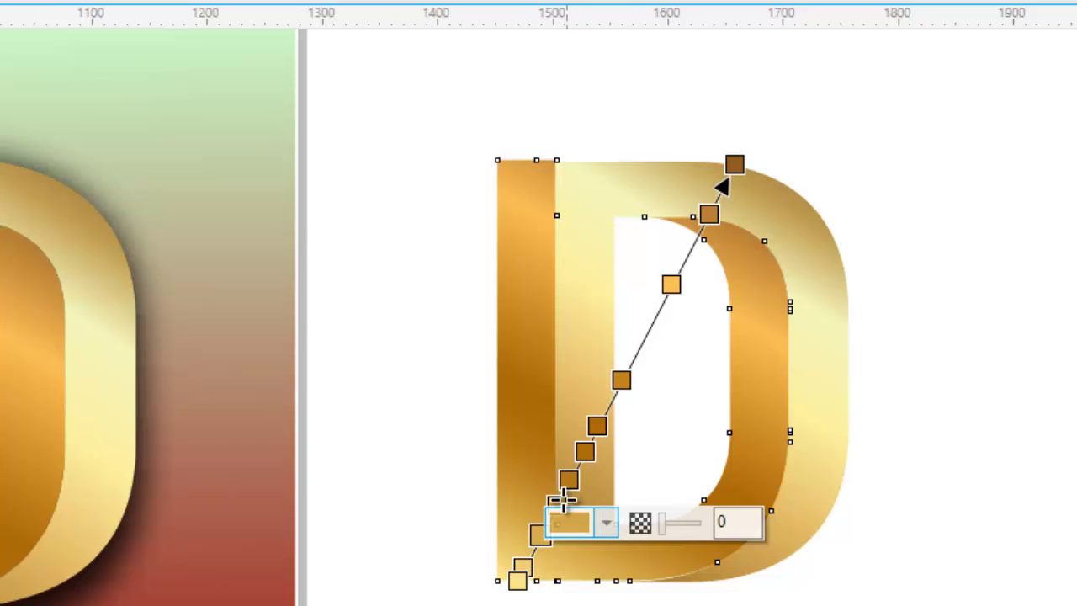
click(556, 503)
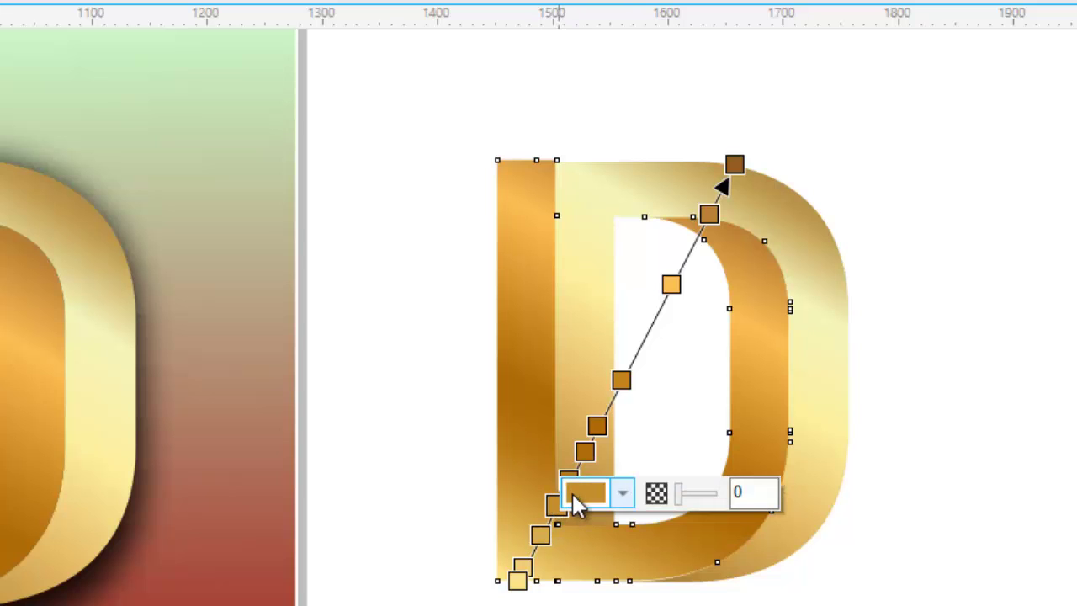
click(573, 492)
click(872, 69)
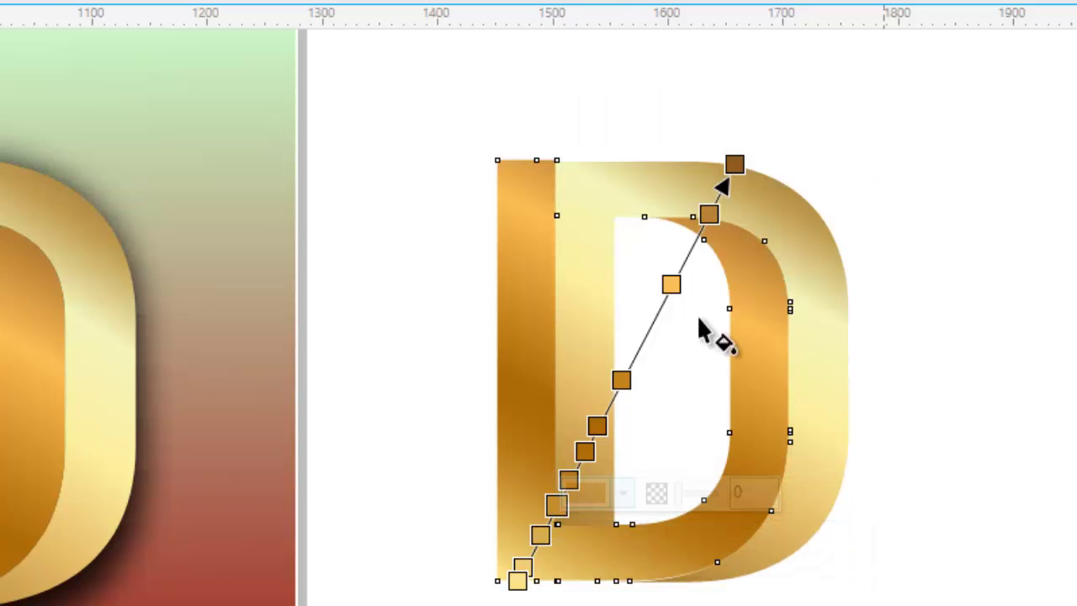
- Examine the color values of the middle and upper nodes in the dark gold left-stem D's gradient fill
click(623, 378)
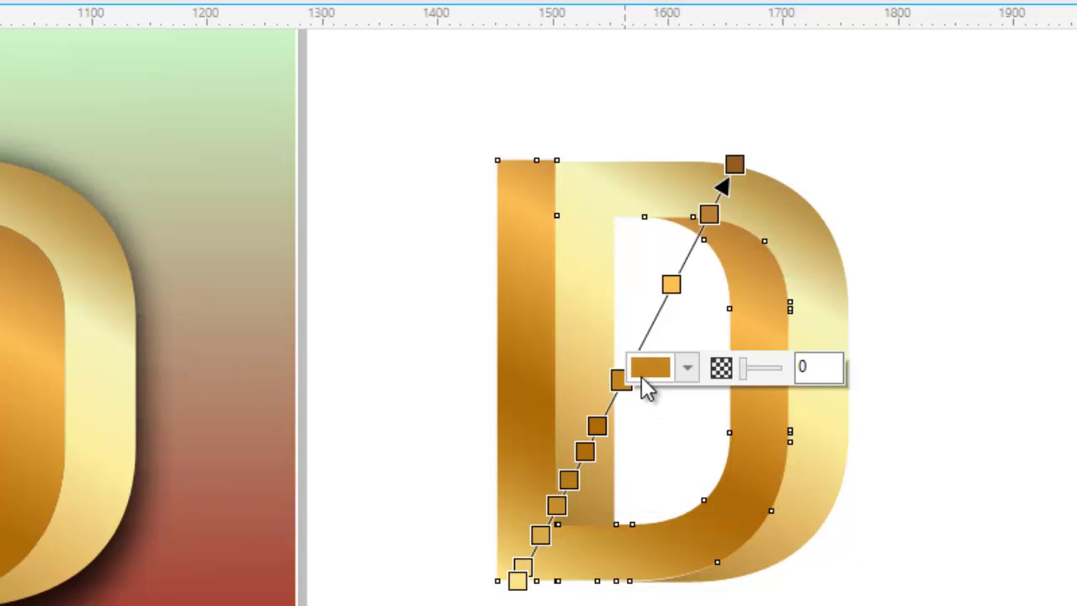
click(686, 370)
click(1055, 221)
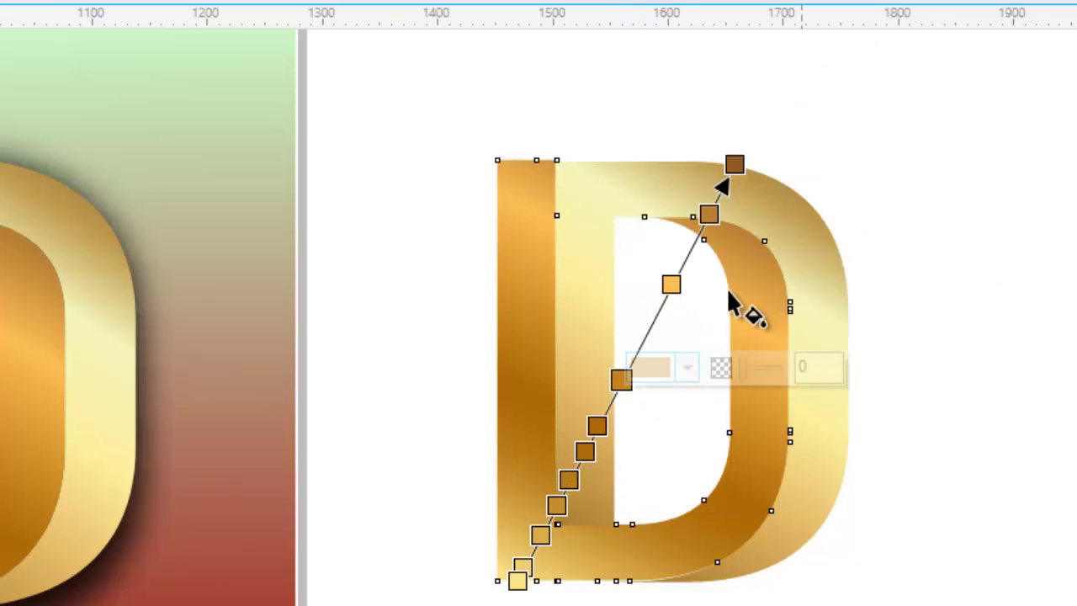
click(671, 285)
click(711, 278)
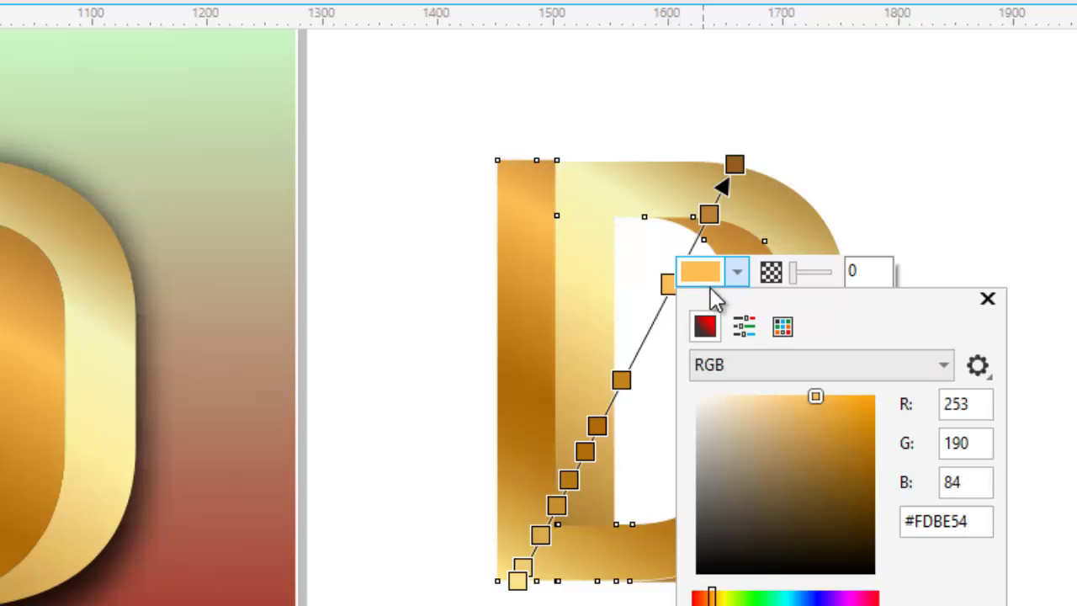
click(898, 194)
click(712, 214)
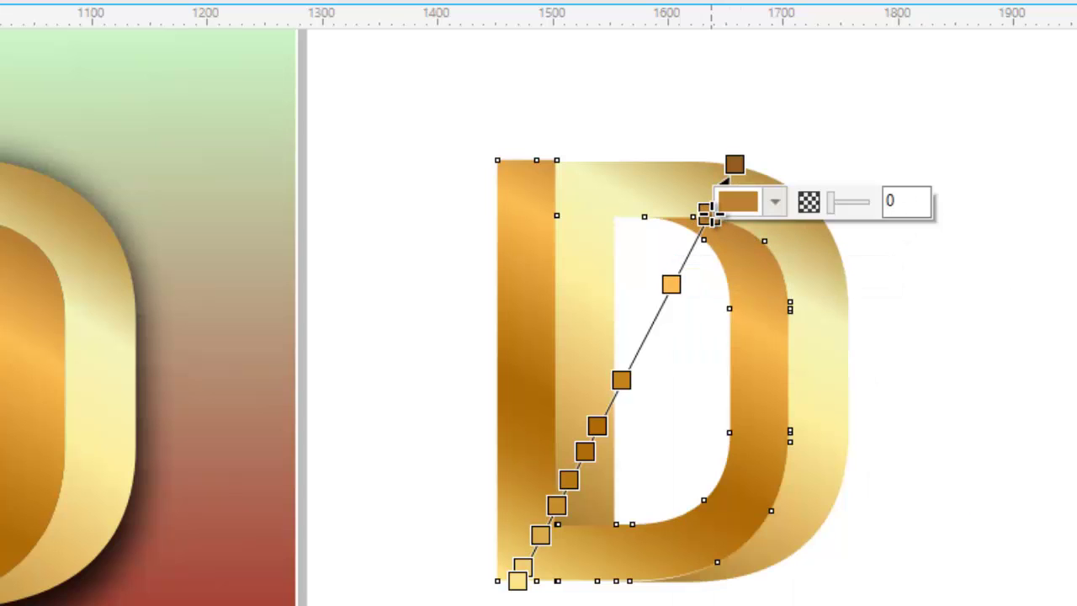
click(731, 164)
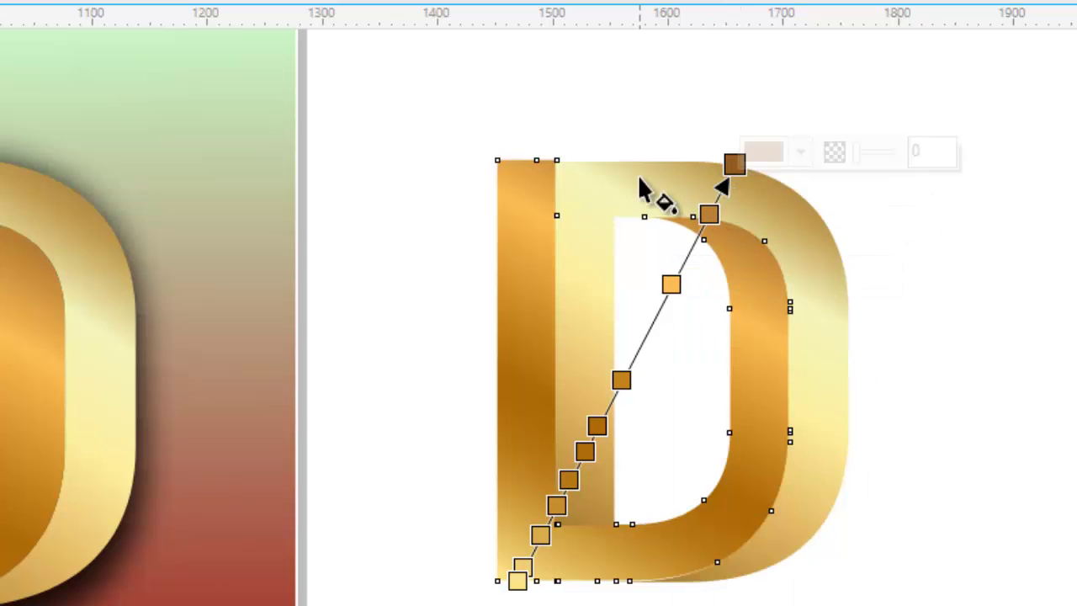
click(766, 156)
click(829, 131)
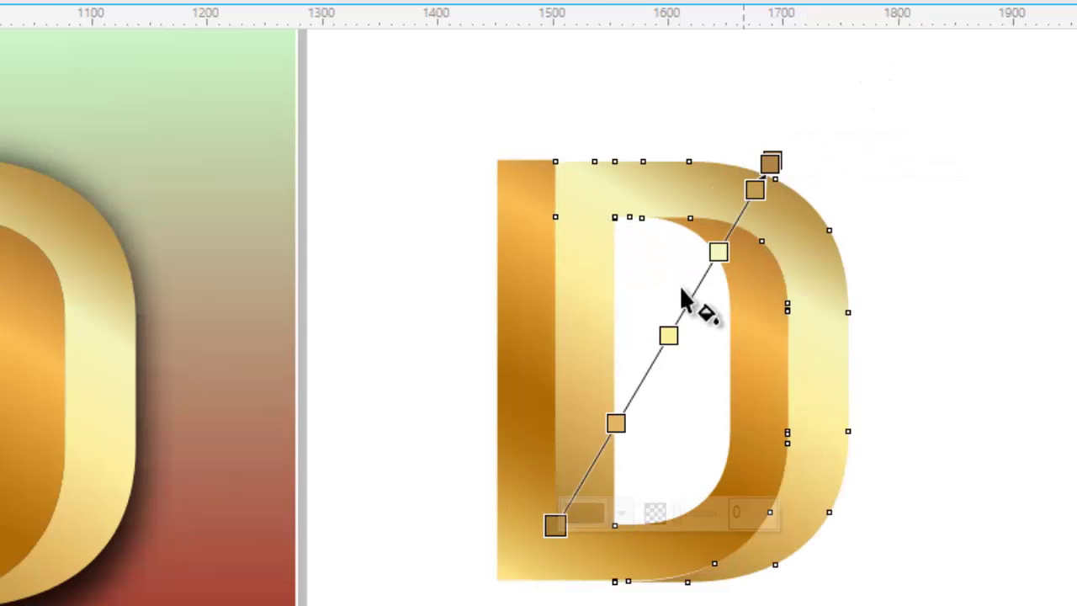
- Examine the color values of the nodes along the light gold outer D's gradient fill
click(717, 249)
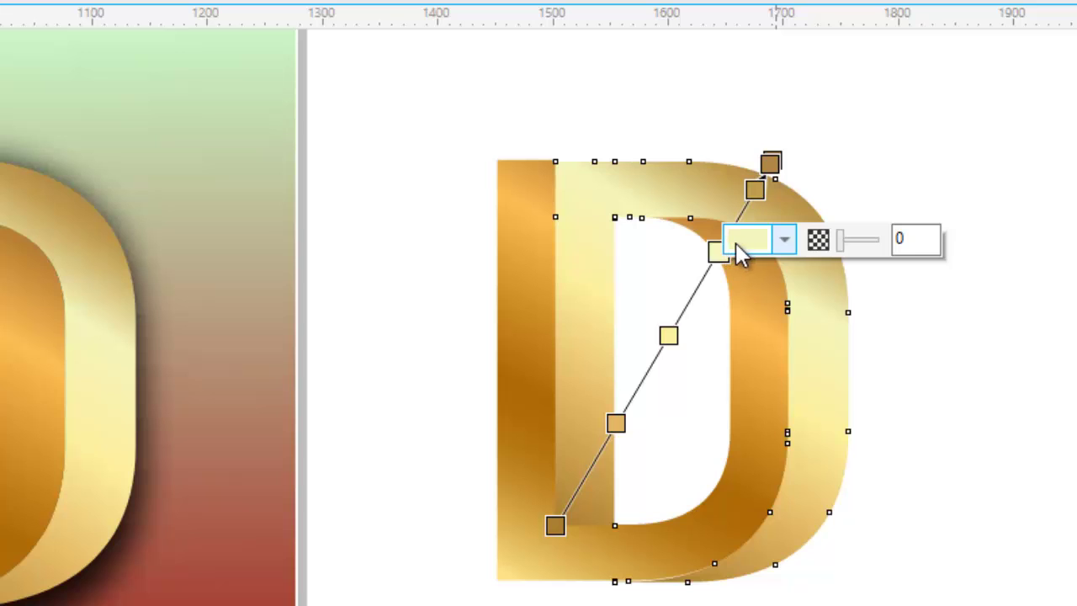
click(742, 244)
click(771, 167)
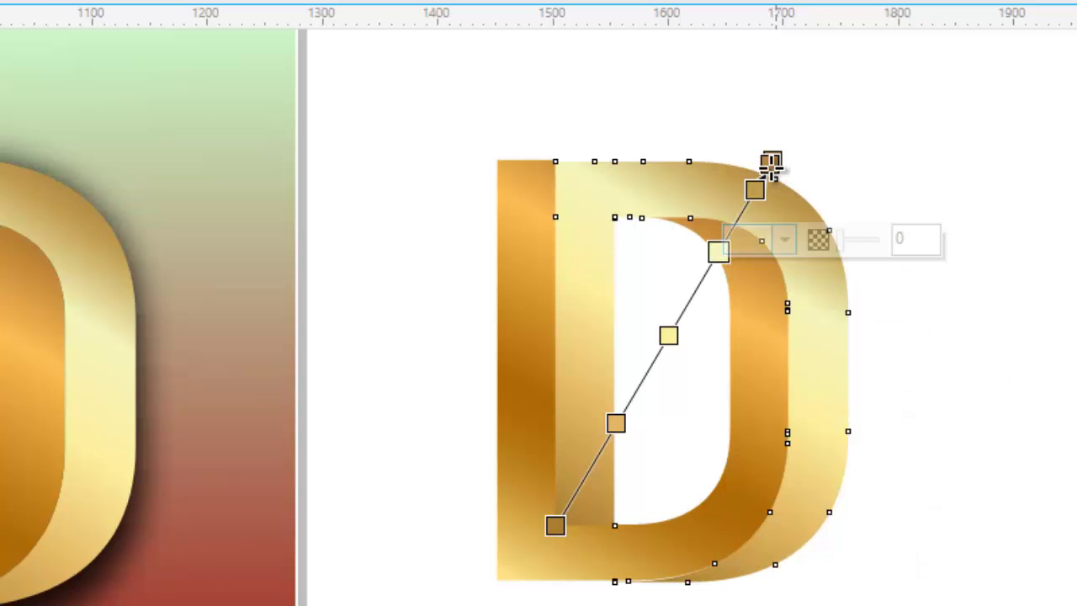
click(771, 166)
click(797, 151)
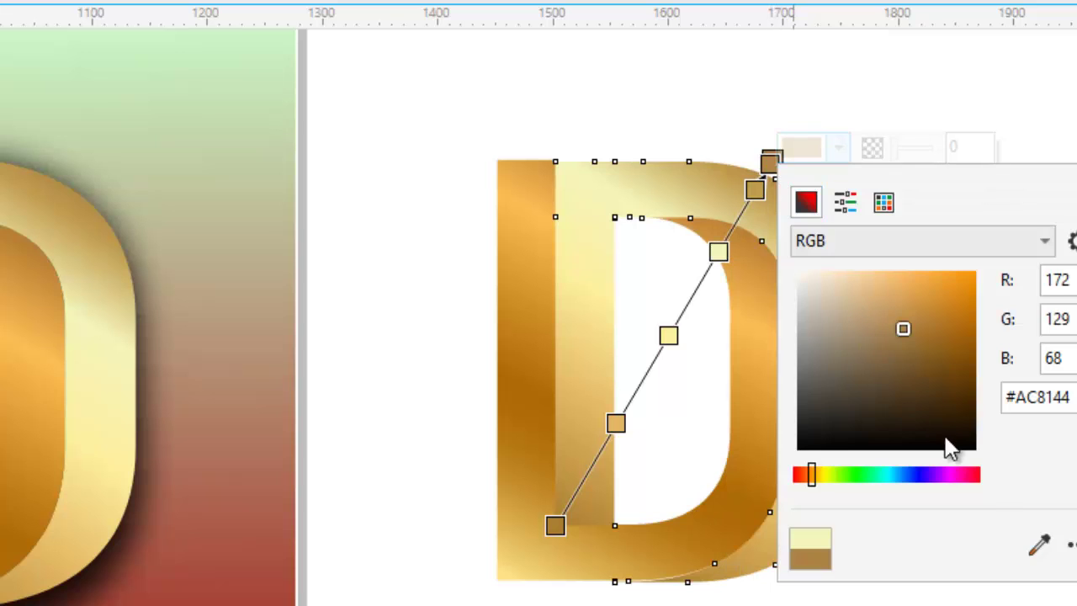
click(614, 423)
double_click(615, 424)
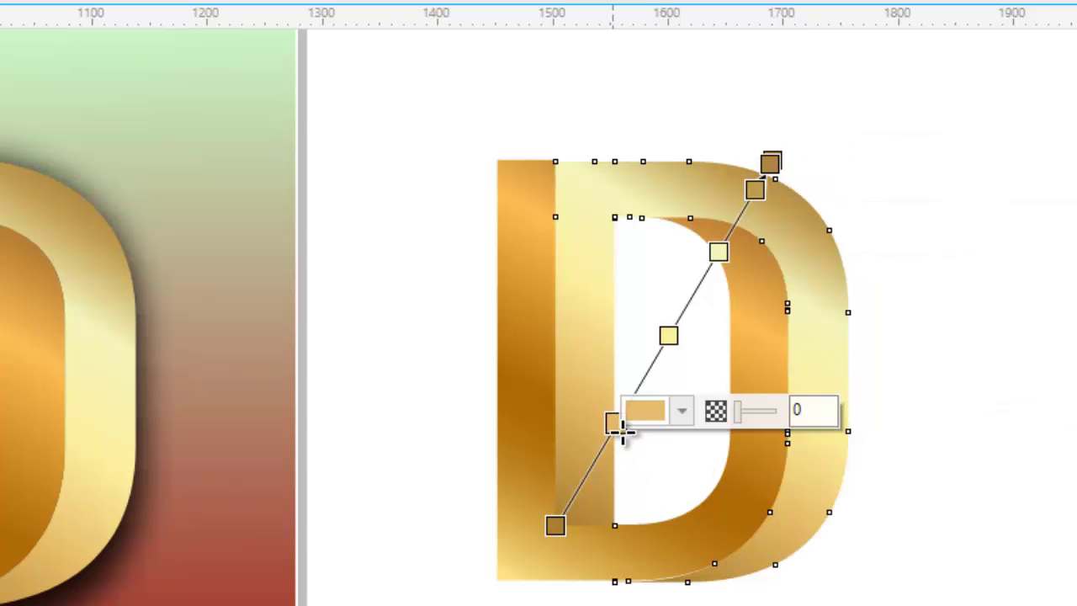
click(648, 412)
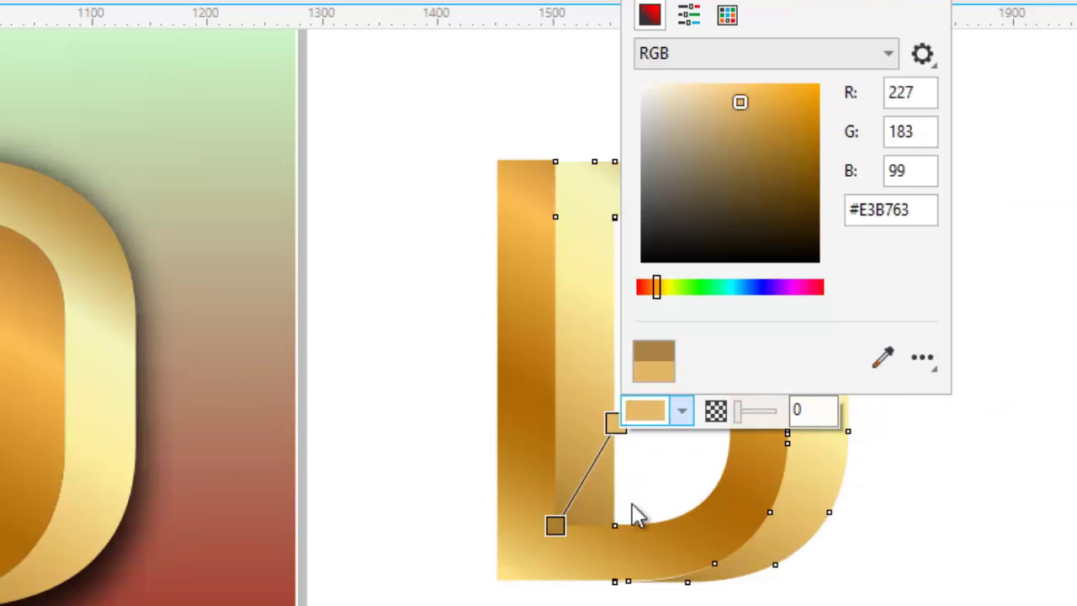
click(556, 524)
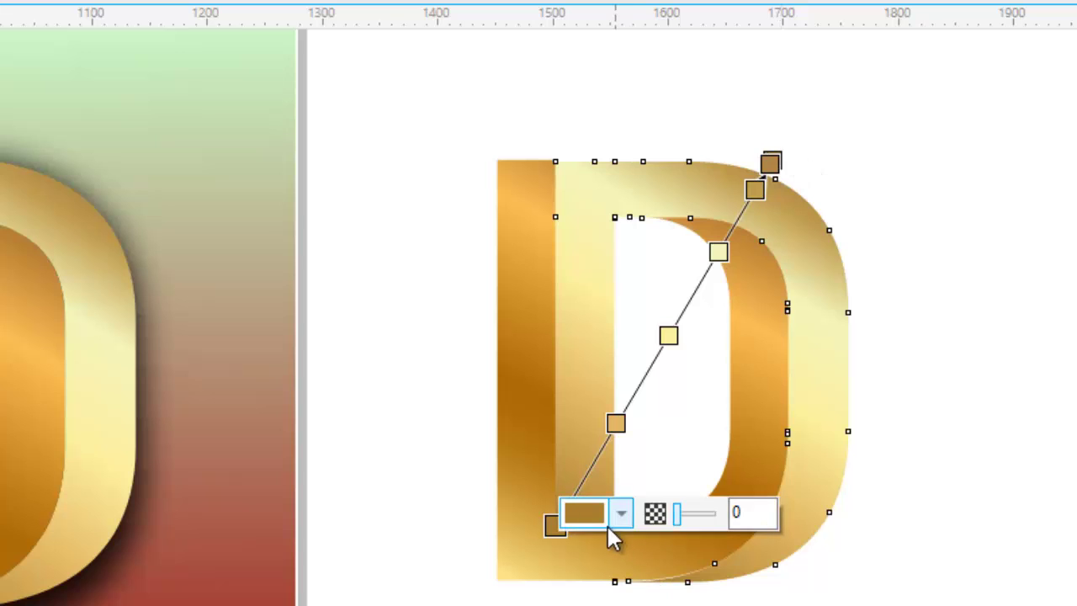
click(628, 522)
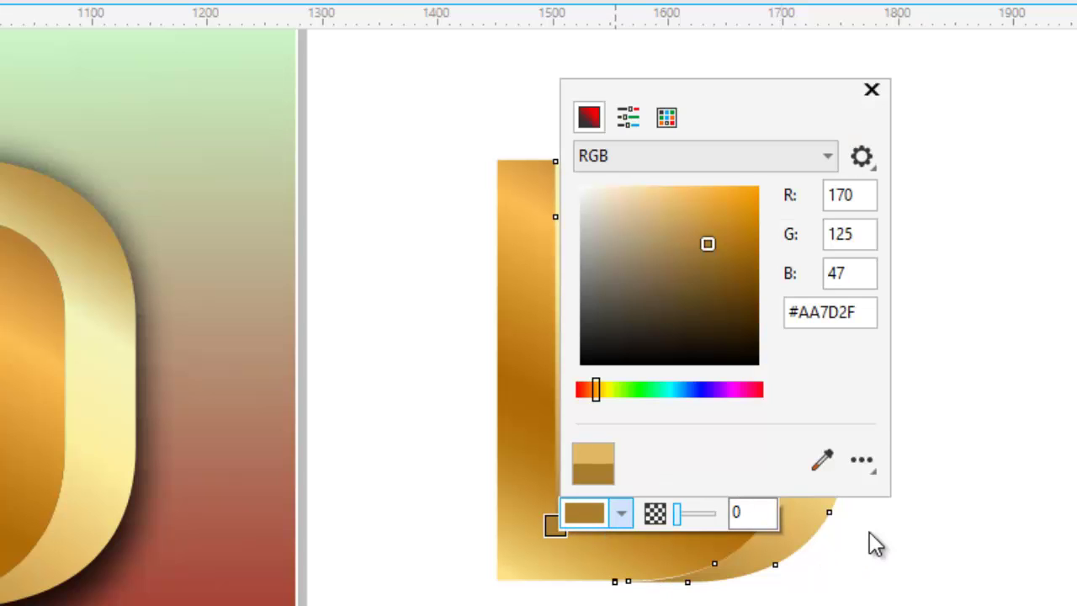
click(871, 89)
- Select both overlapping gold D shapes of the new logo beside the page
key(space)
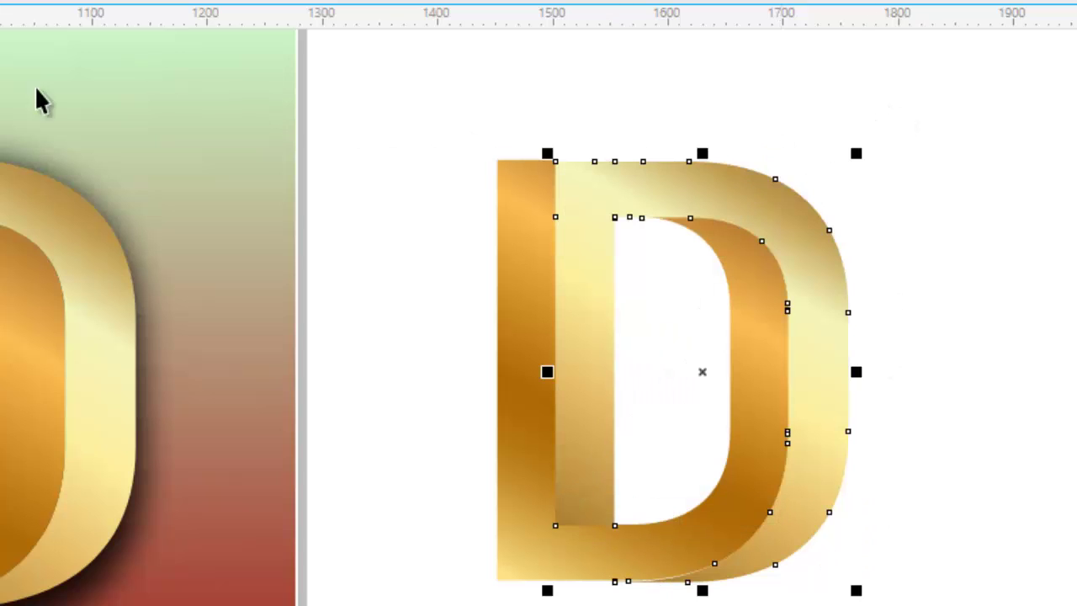
click(449, 124)
drag(580, 271, 936, 604)
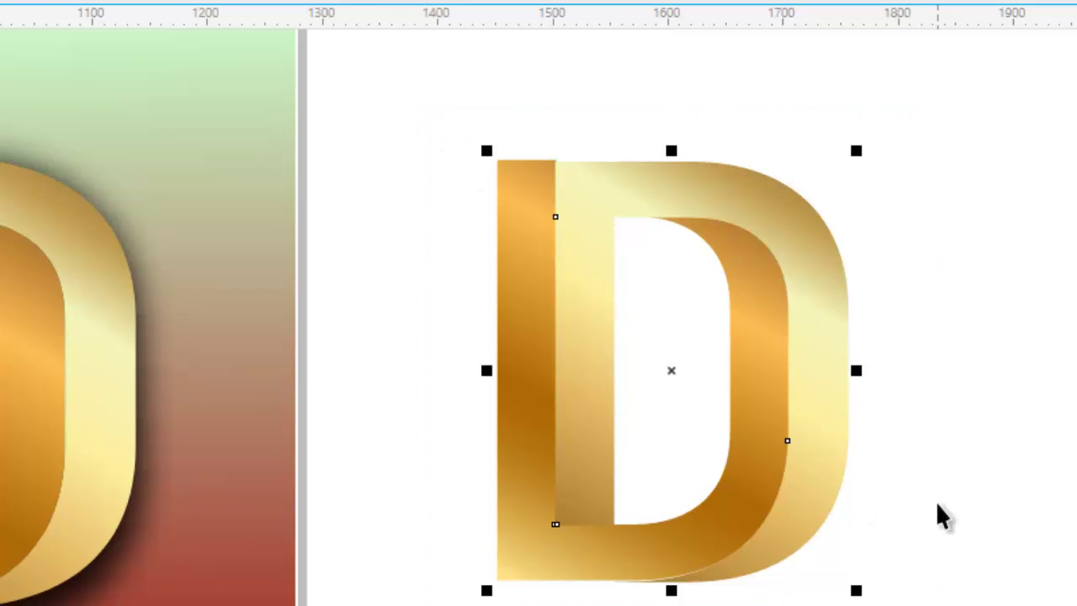
scroll(928, 469, down, 1)
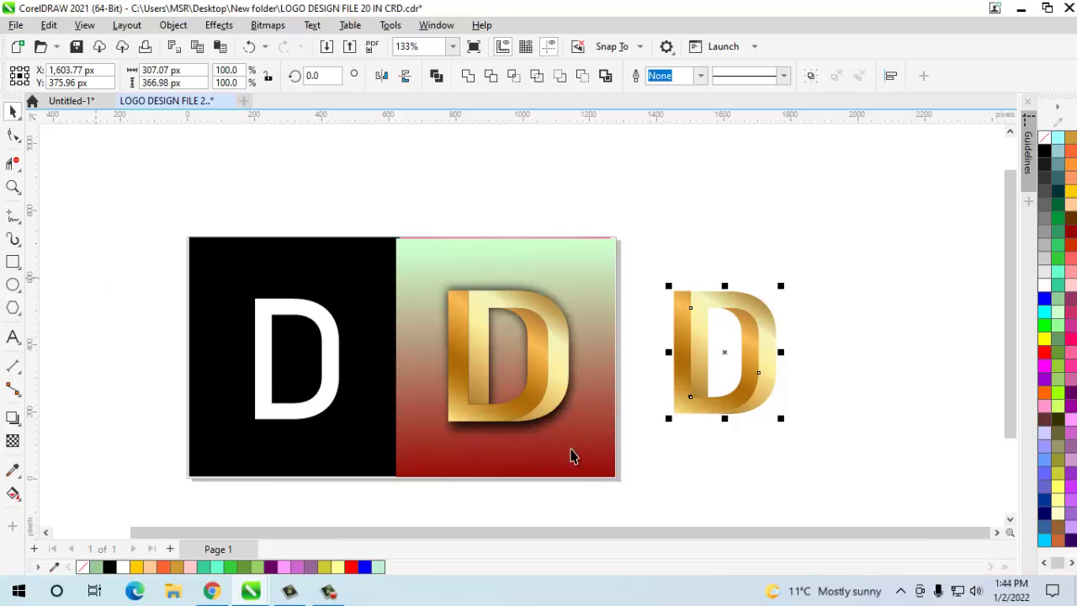
drag(656, 221, 792, 445)
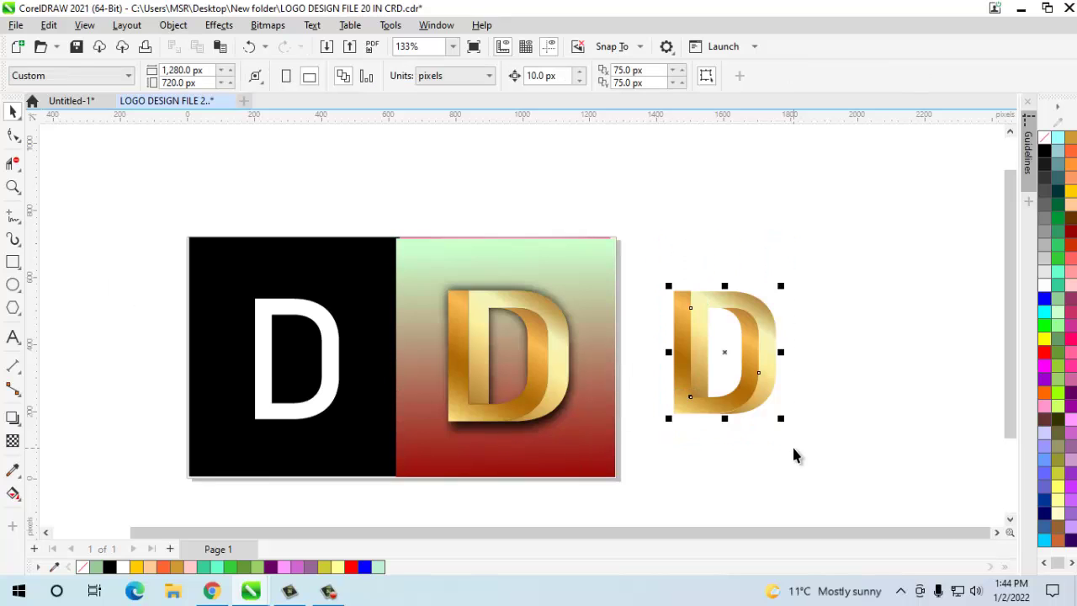